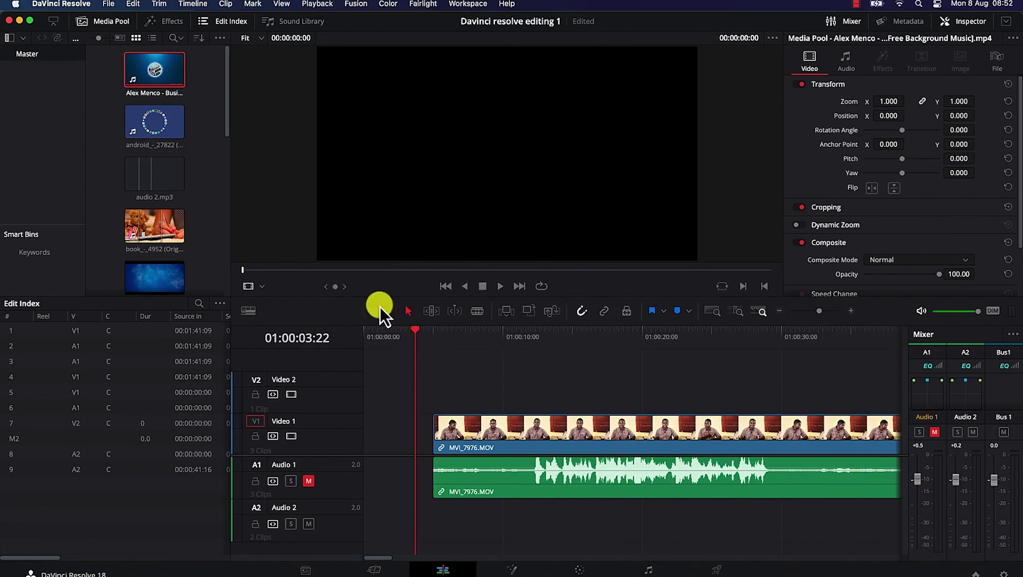
Open the Effects Library and move from Audio Transitions to the Titles category
{"action": "left_click", "coordinate": [168, 57]}
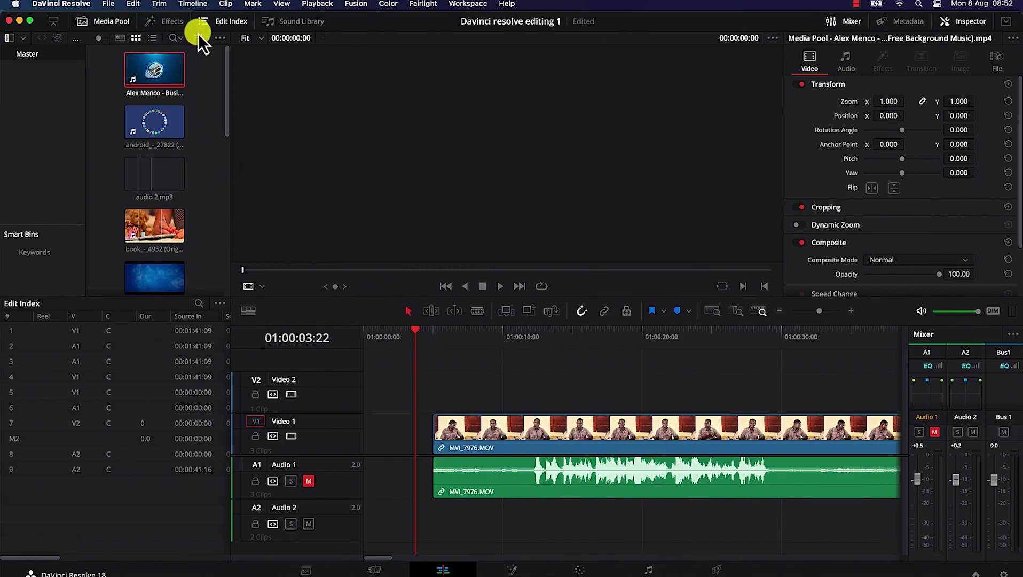
{"action": "left_click", "coordinate": [172, 23]}
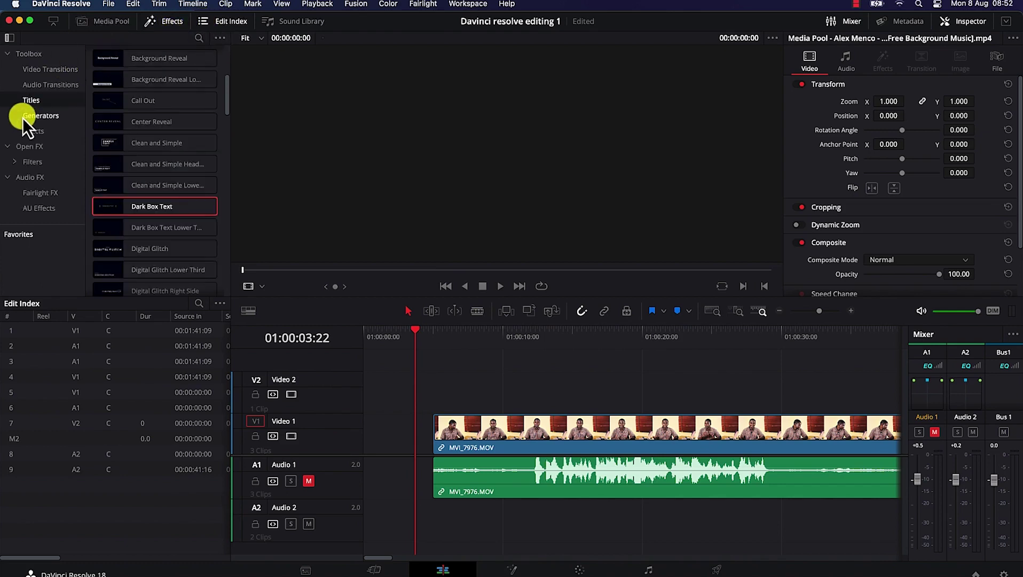
{"action": "left_click", "coordinate": [25, 91]}
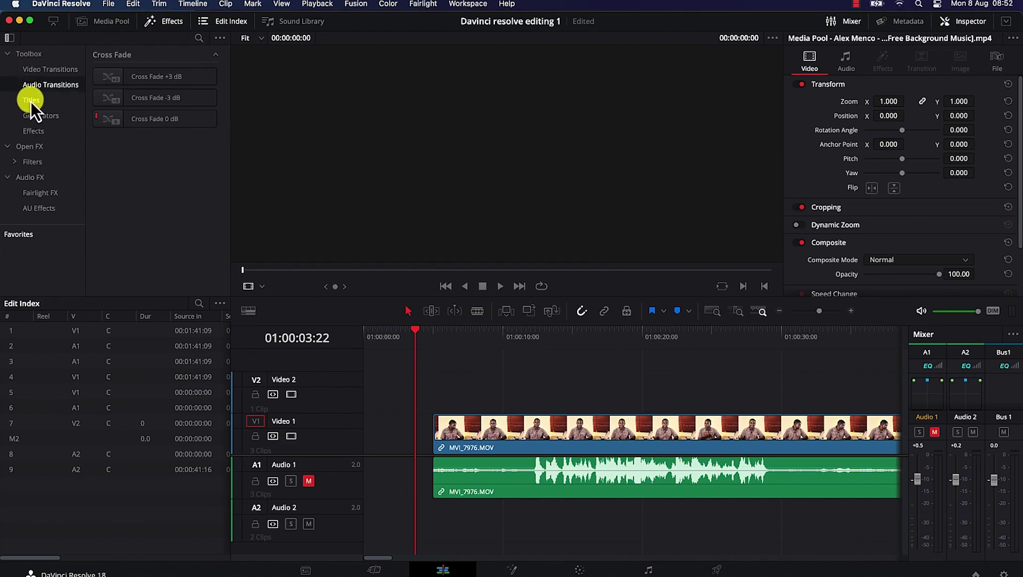
{"action": "left_click", "coordinate": [30, 101]}
{"action": "left_click", "coordinate": [148, 73]}
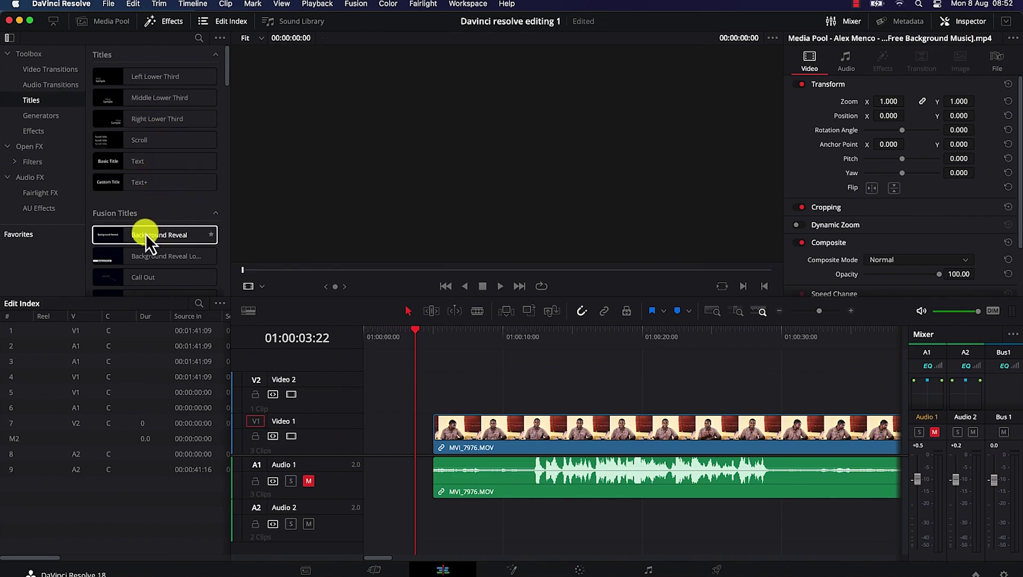
Browse and preview the Fusion Titles presets, returning to Dark Box Text
{"action": "scroll", "coordinate": [145, 267], "scroll_direction": "down", "scroll_amount": 2}
{"action": "scroll", "coordinate": [146, 268], "scroll_direction": "down", "scroll_amount": 4}
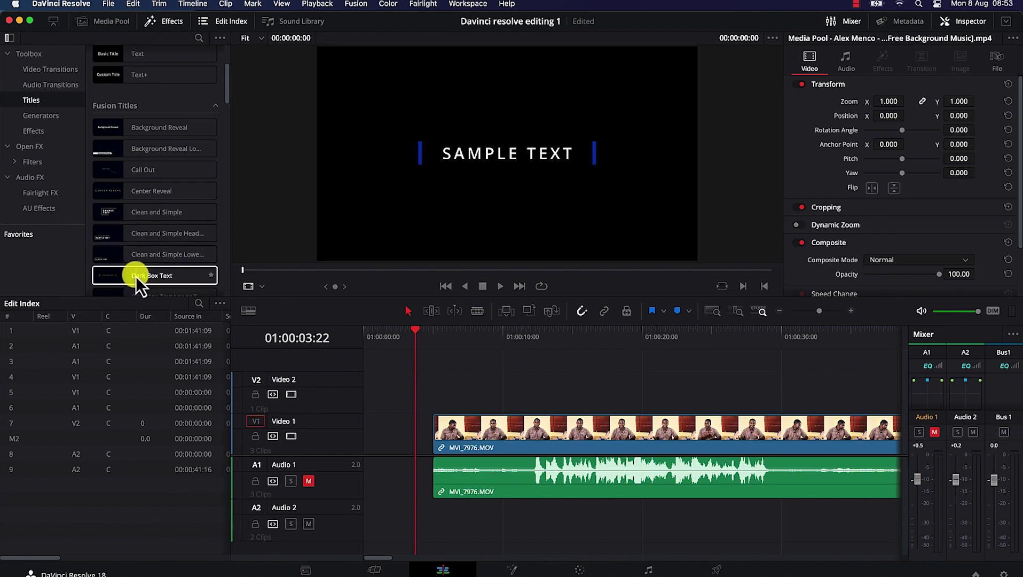
{"action": "scroll", "coordinate": [150, 272], "scroll_direction": "down", "scroll_amount": 2}
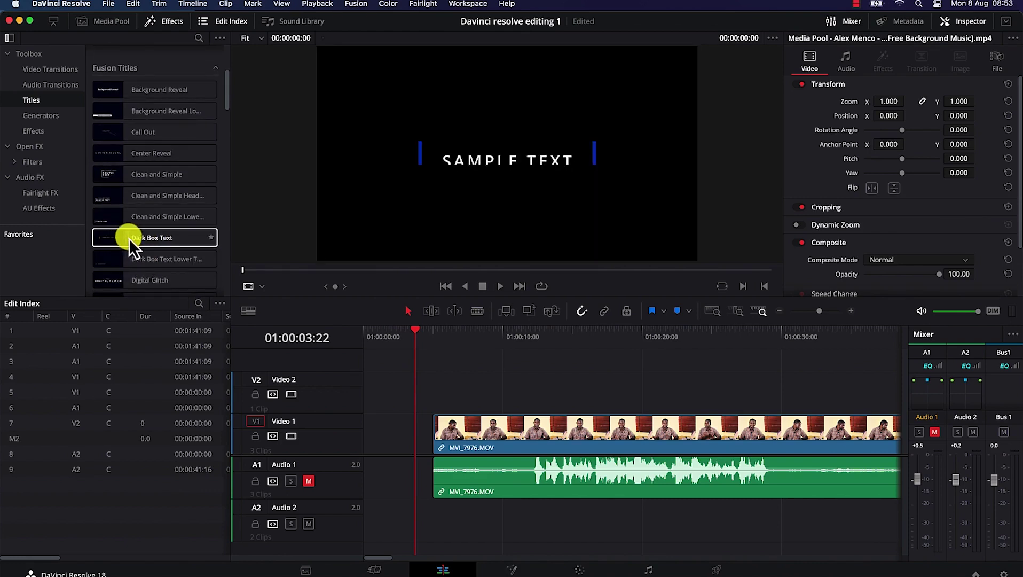
{"action": "scroll", "coordinate": [135, 276], "scroll_direction": "down", "scroll_amount": 13}
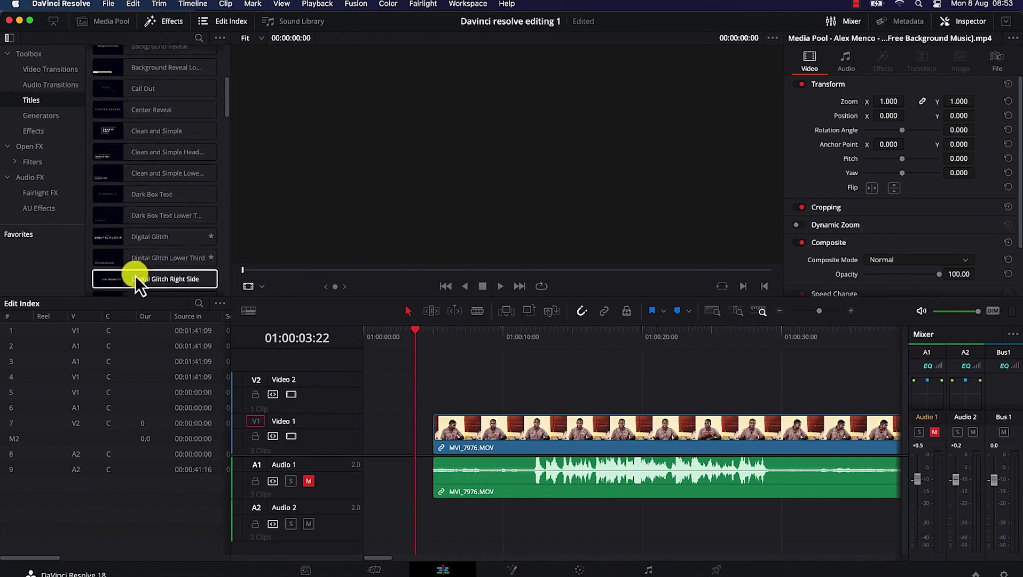
{"action": "scroll", "coordinate": [135, 276], "scroll_direction": "down", "scroll_amount": 20}
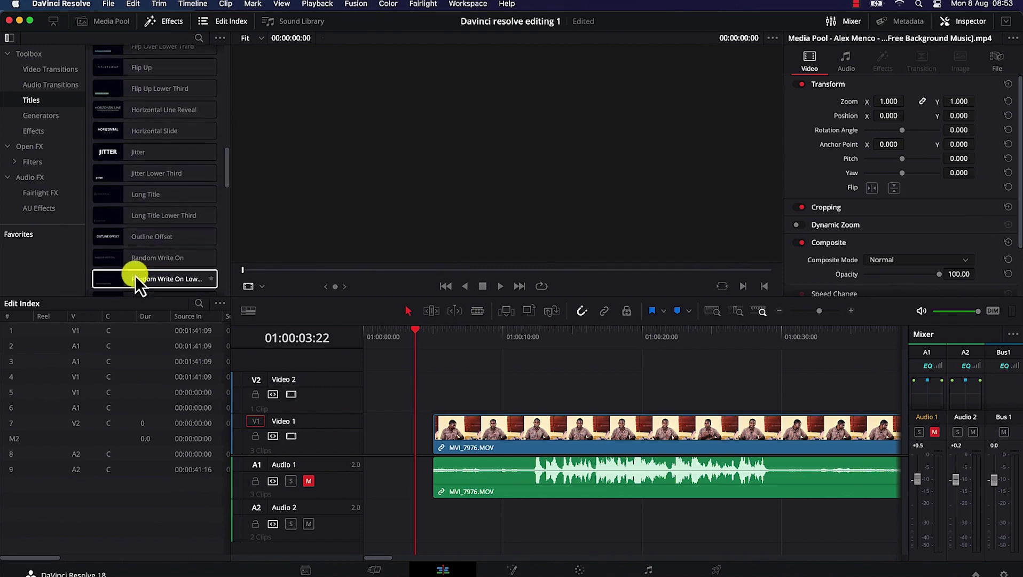
{"action": "scroll", "coordinate": [135, 275], "scroll_direction": "down", "scroll_amount": 5}
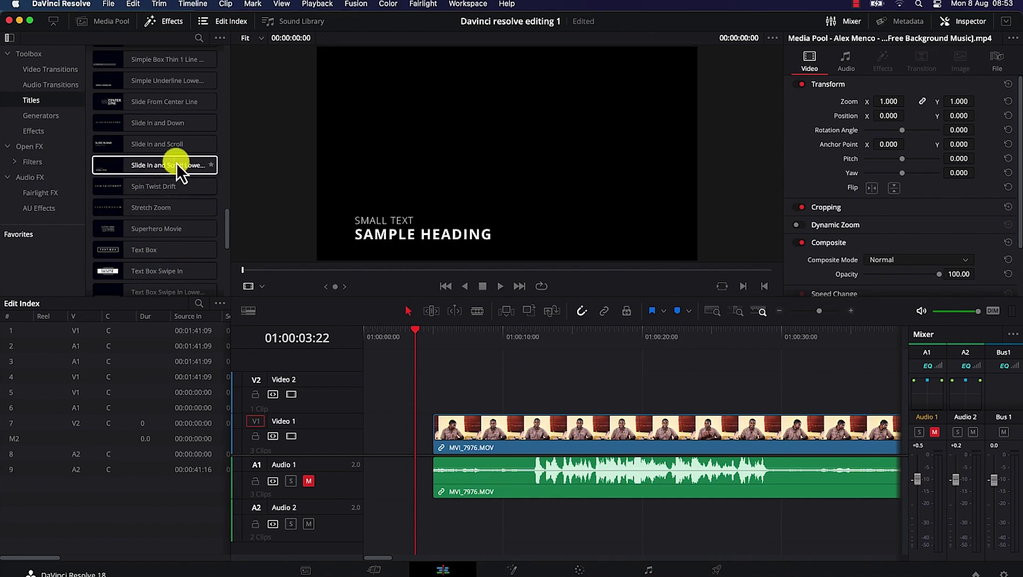
{"action": "scroll", "coordinate": [177, 268], "scroll_direction": "down", "scroll_amount": 2}
{"action": "scroll", "coordinate": [160, 247], "scroll_direction": "down", "scroll_amount": 1}
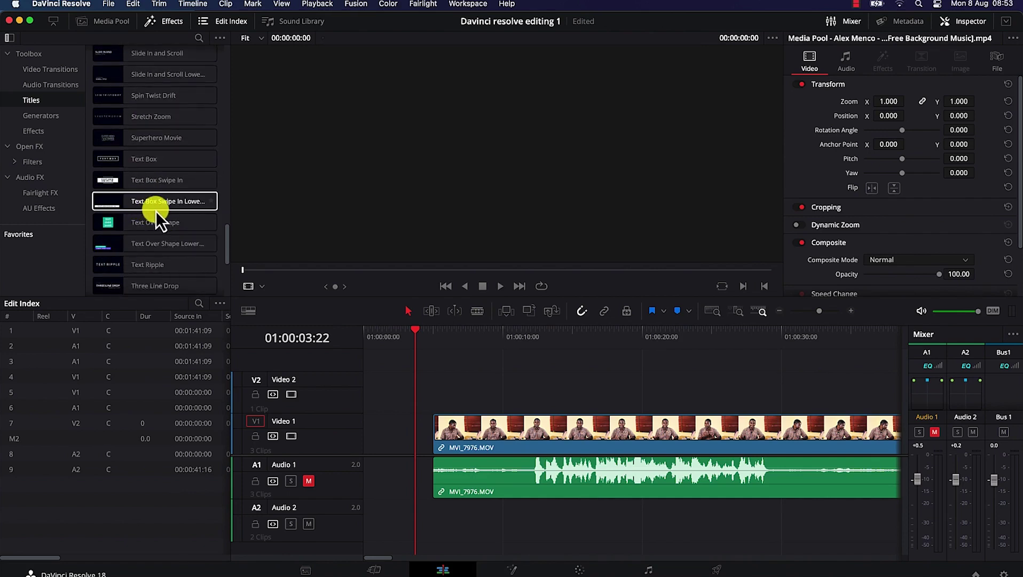
{"action": "scroll", "coordinate": [153, 118], "scroll_direction": "up", "scroll_amount": 1}
{"action": "scroll", "coordinate": [153, 112], "scroll_direction": "up", "scroll_amount": 10}
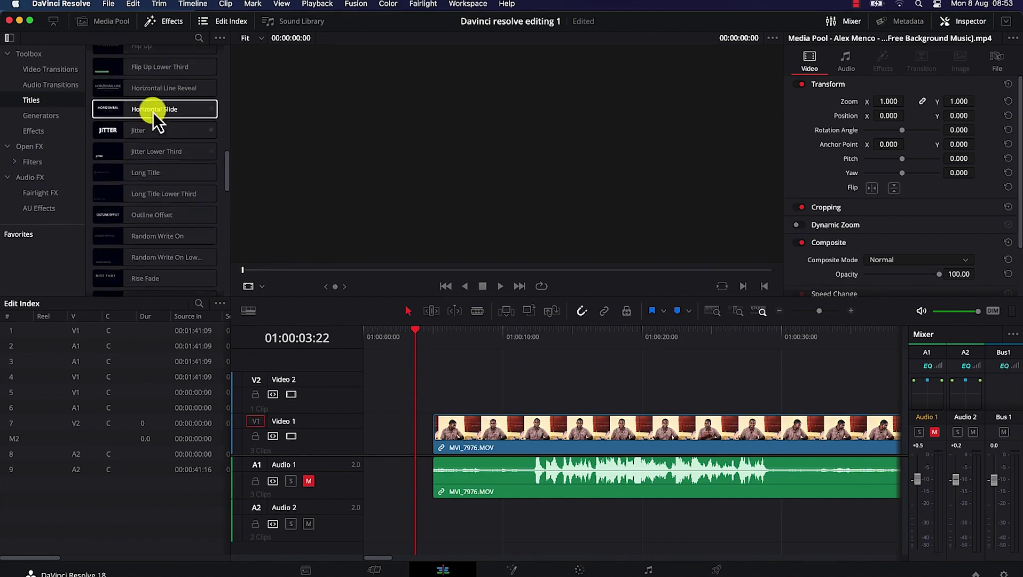
{"action": "scroll", "coordinate": [156, 115], "scroll_direction": "up", "scroll_amount": 5}
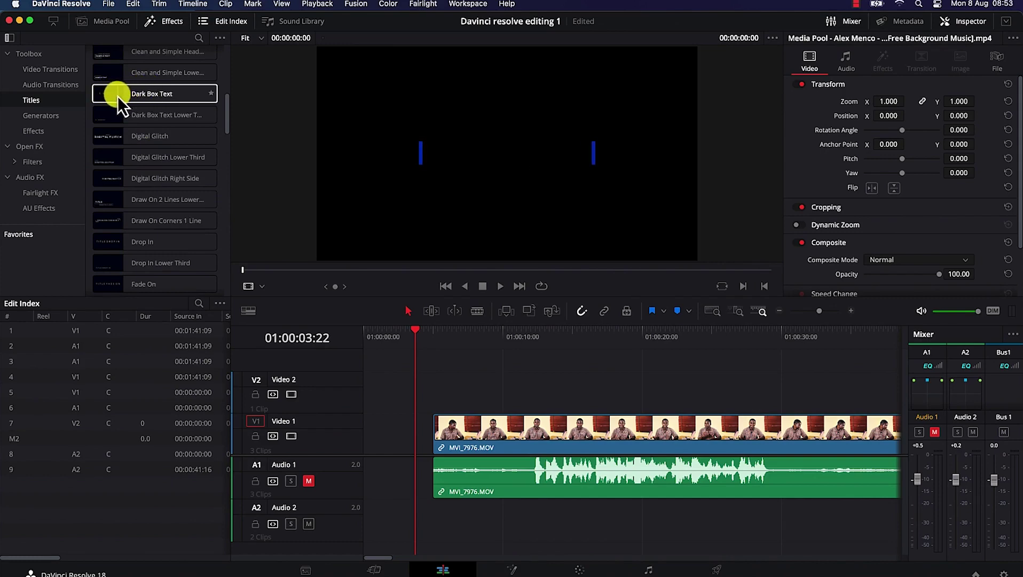
Place the Dark Box Text title on Video 2 at the timeline start and show its Inspector settings
{"action": "left_click_drag", "start_coordinate": [117, 96], "coordinate": [373, 405]}
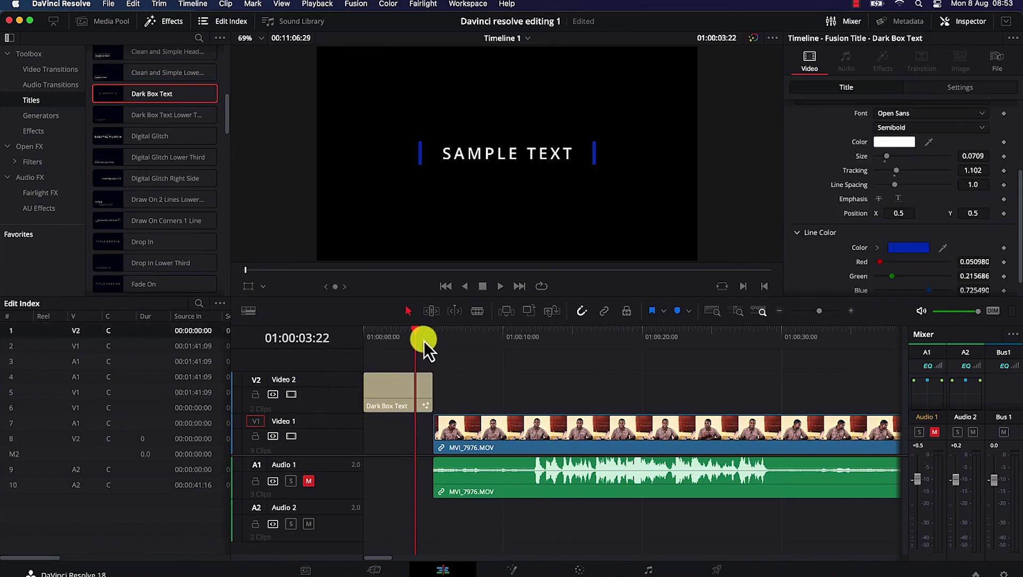
{"action": "left_click", "coordinate": [401, 375]}
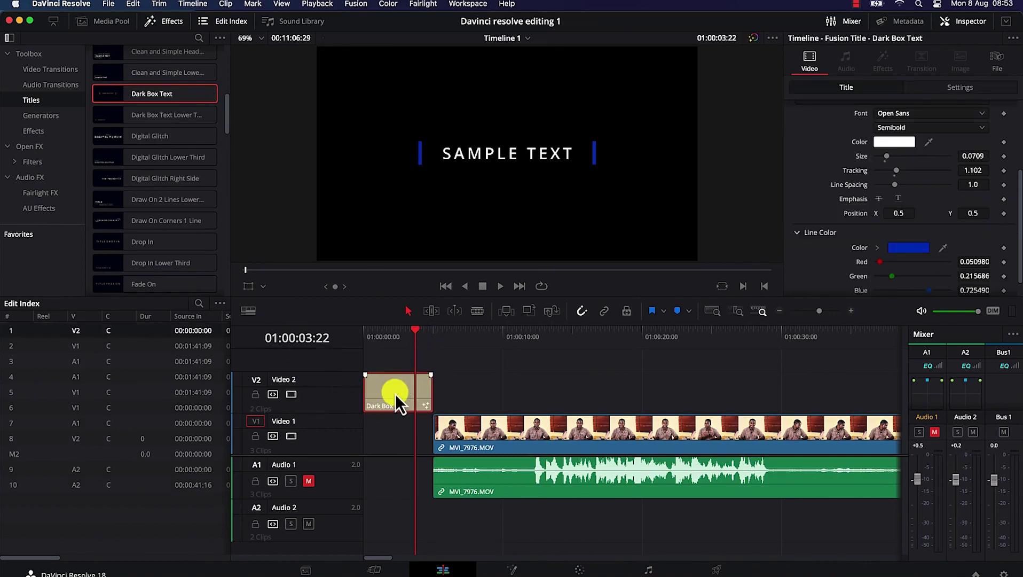
{"action": "left_click", "coordinate": [967, 18]}
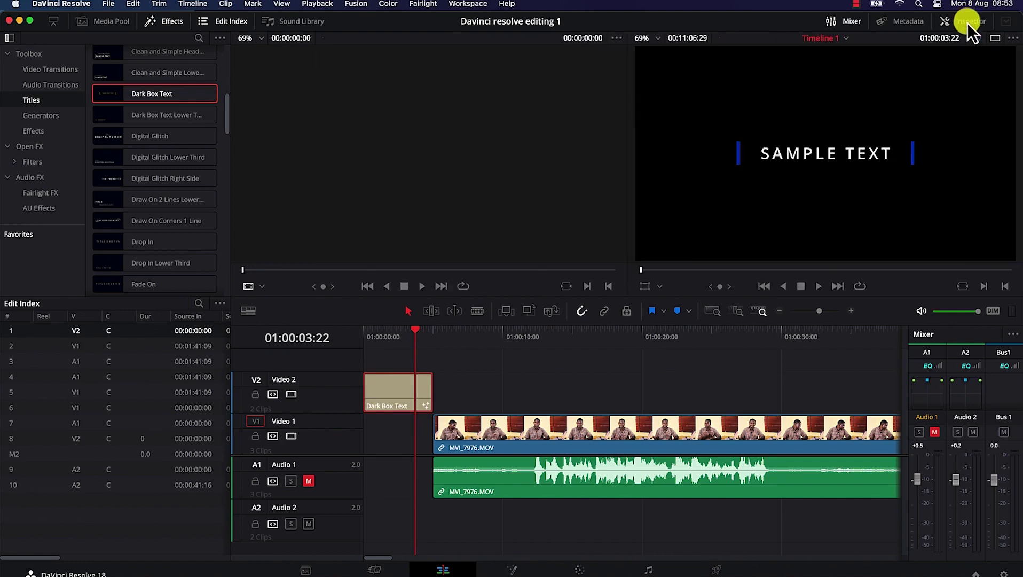
{"action": "left_click", "coordinate": [967, 23]}
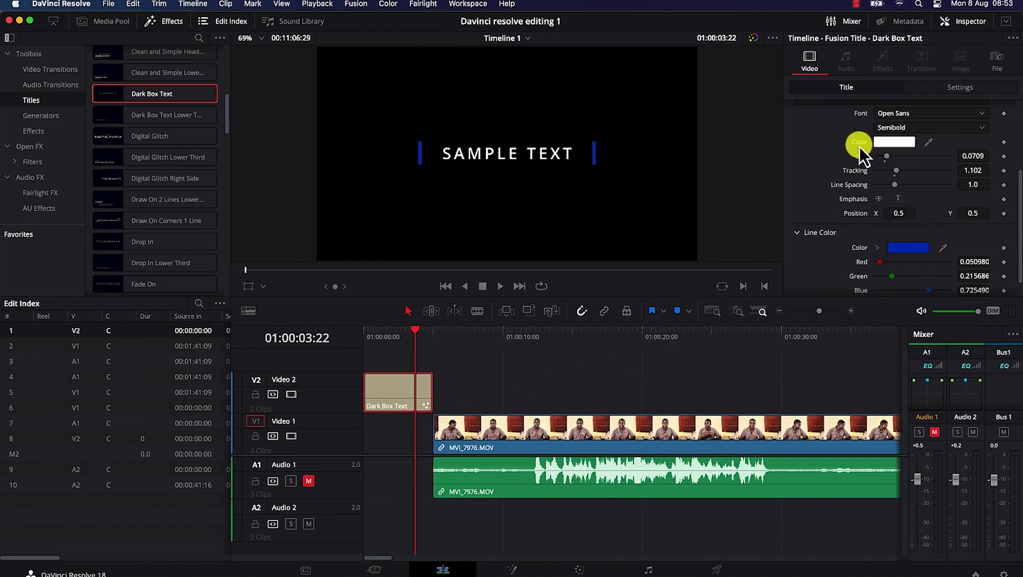
{"action": "left_click", "coordinate": [939, 117]}
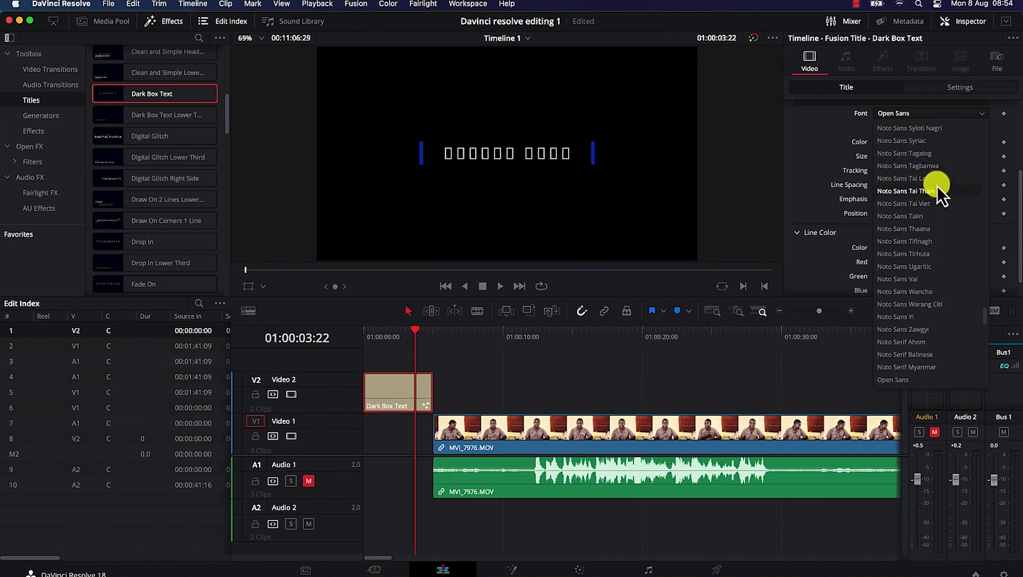
Keep the title font as Open Sans with the Semibold style
{"action": "left_click", "coordinate": [802, 158]}
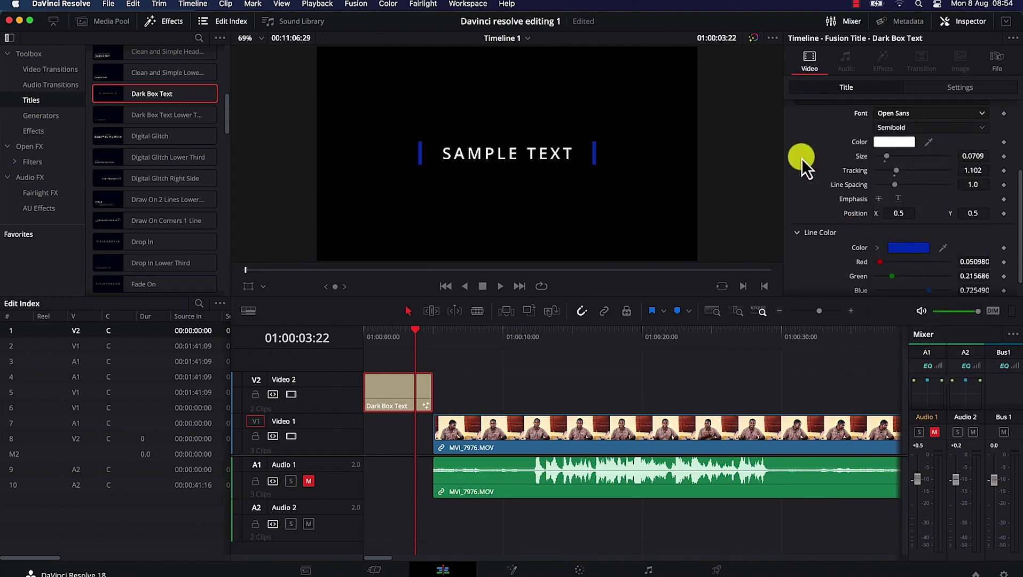
{"action": "left_click", "coordinate": [930, 126]}
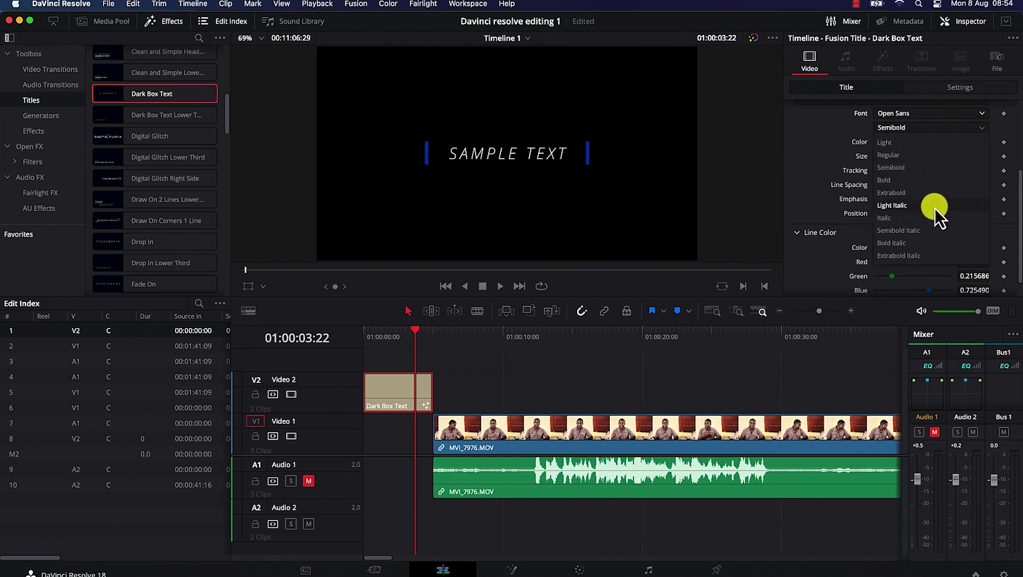
{"action": "left_click", "coordinate": [759, 157]}
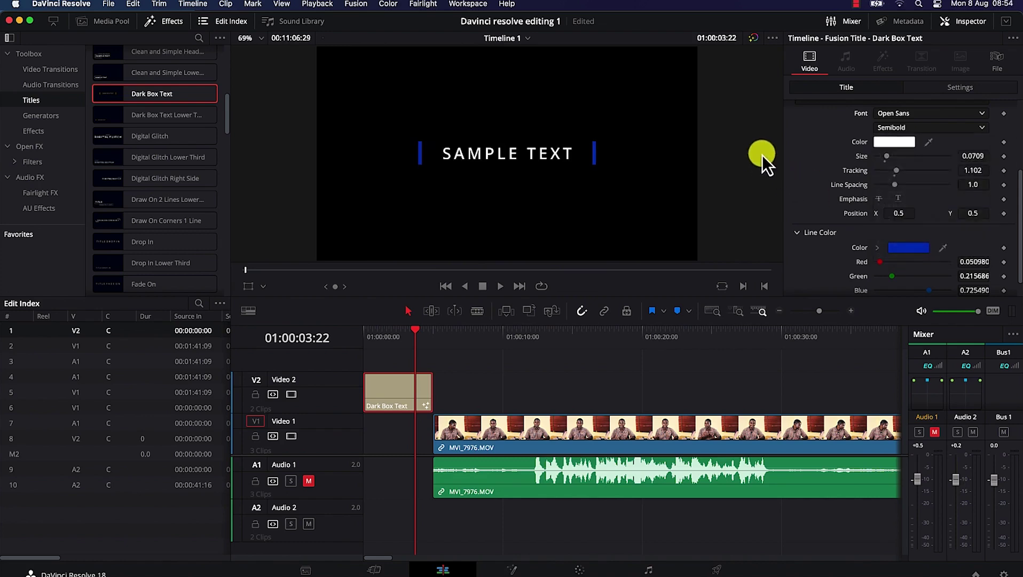
{"action": "left_click", "coordinate": [898, 142]}
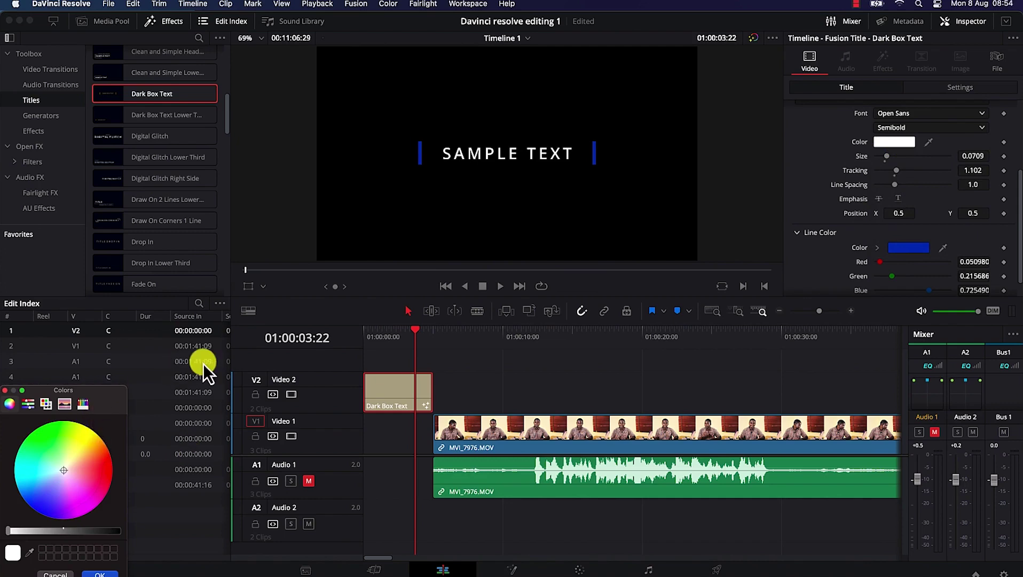
Change the SAMPLE TEXT colour from white to bright green and save the project
{"action": "left_click_drag", "start_coordinate": [86, 396], "coordinate": [329, 101]}
{"action": "left_click", "coordinate": [316, 184]}
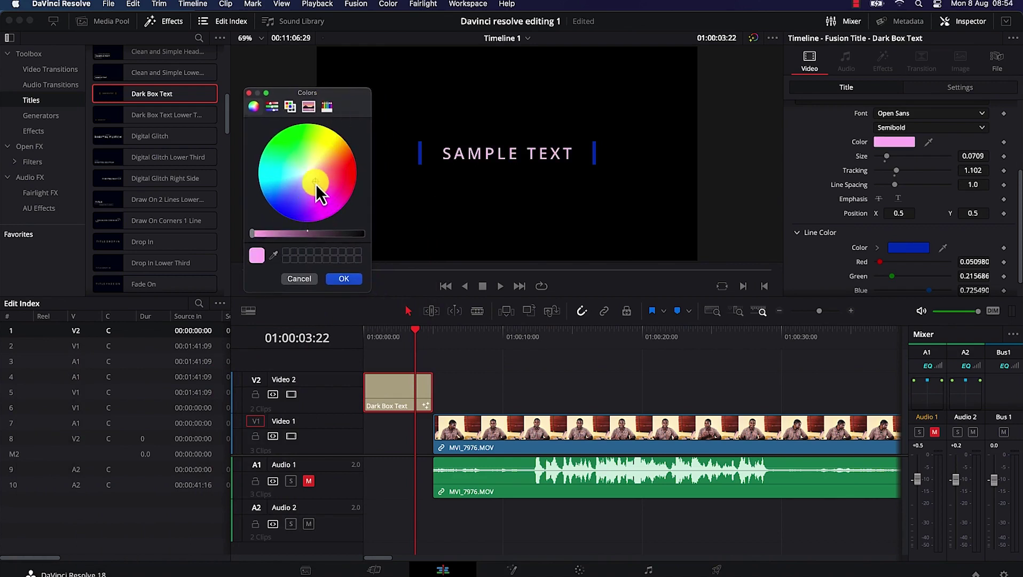
{"action": "left_click_drag", "start_coordinate": [262, 238], "coordinate": [232, 233]}
{"action": "left_click_drag", "start_coordinate": [319, 178], "coordinate": [287, 146]}
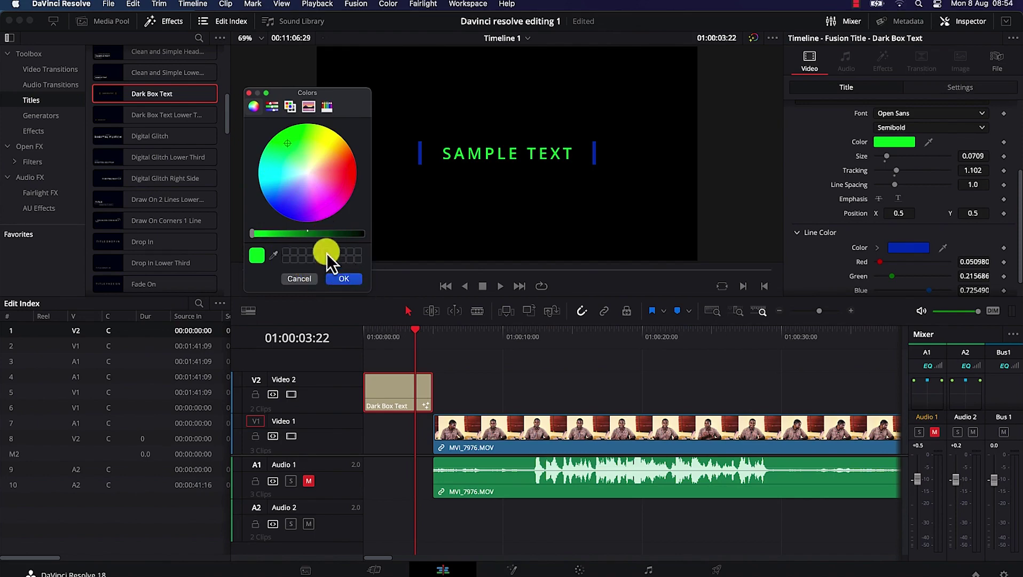
{"action": "left_click", "coordinate": [344, 279]}
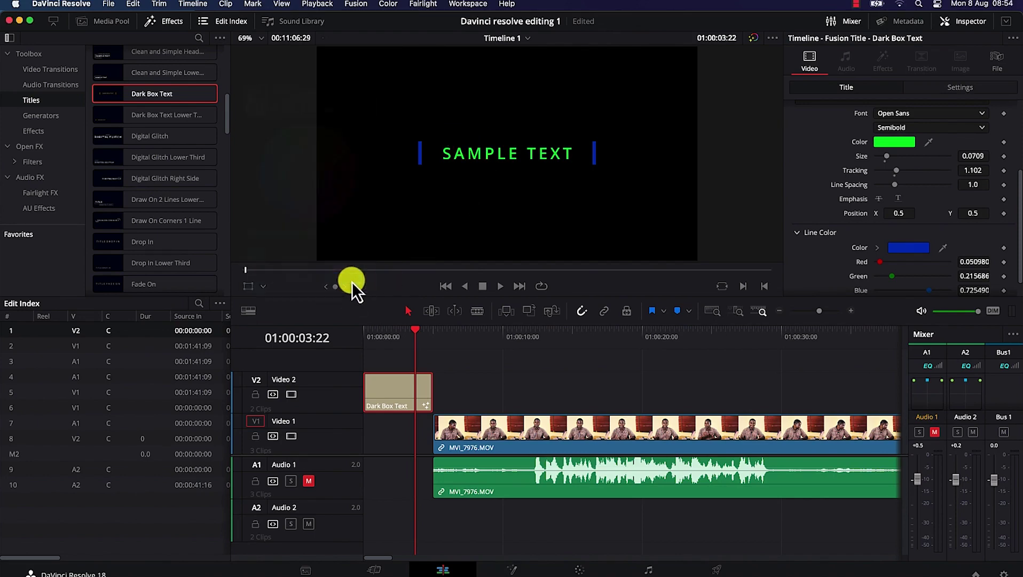
{"action": "key", "text": "super+s"}
Set the title size to 0.0984 and its position to X 0.514, Y 0.523
{"action": "left_click_drag", "start_coordinate": [889, 160], "coordinate": [893, 159]}
{"action": "key", "text": "super+s"}
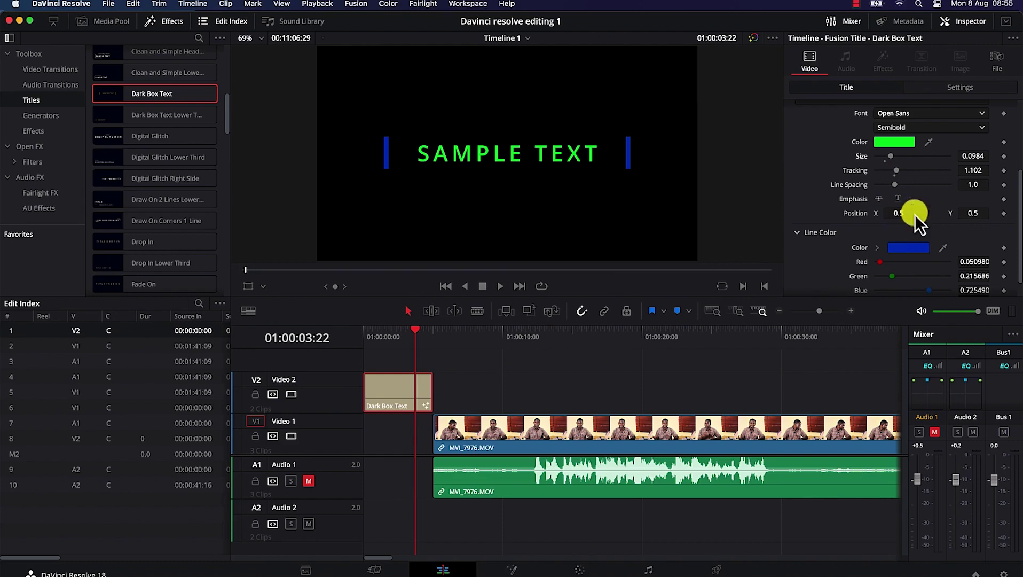
{"action": "mouse_move", "coordinate": [913, 208]}
{"action": "left_mouse_down"}
{"action": "mouse_move", "coordinate": [904, 203]}
{"action": "mouse_move", "coordinate": [908, 211]}
{"action": "left_mouse_up"}
{"action": "mouse_move", "coordinate": [973, 213]}
{"action": "left_mouse_down"}
{"action": "mouse_move", "coordinate": [487, 226]}
{"action": "mouse_move", "coordinate": [468, 178]}
{"action": "mouse_move", "coordinate": [503, 267]}
{"action": "mouse_move", "coordinate": [977, 219]}
{"action": "left_mouse_up"}
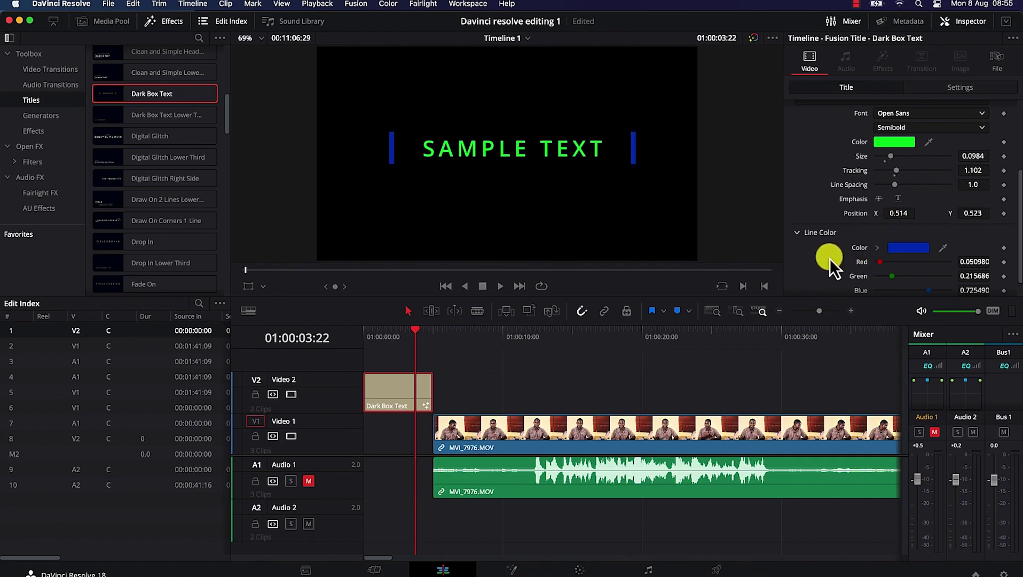
{"action": "scroll", "coordinate": [829, 258], "scroll_direction": "down", "scroll_amount": 2}
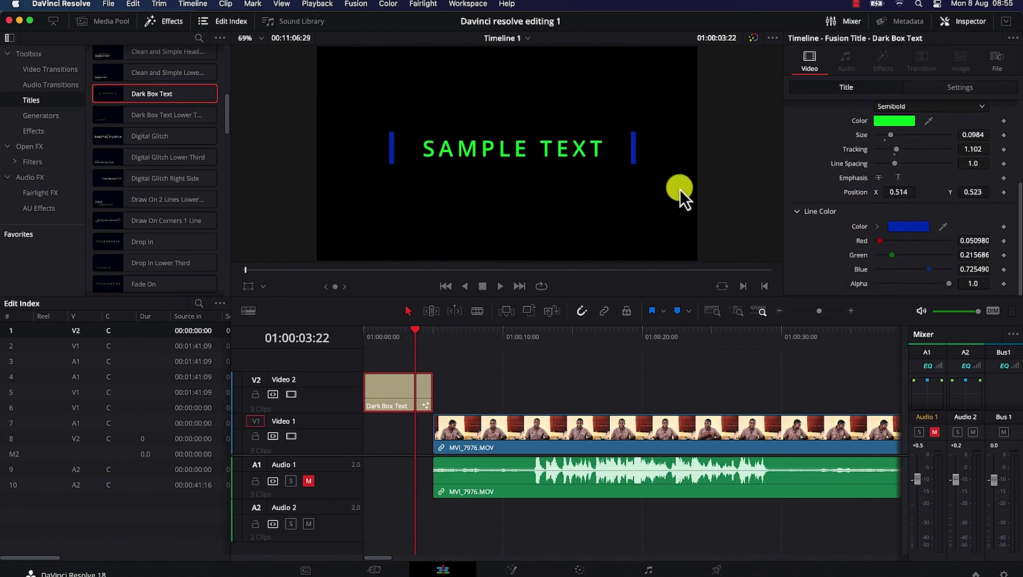
Make the title's line colour magenta and return the playhead to the timeline start
{"action": "left_click", "coordinate": [905, 228]}
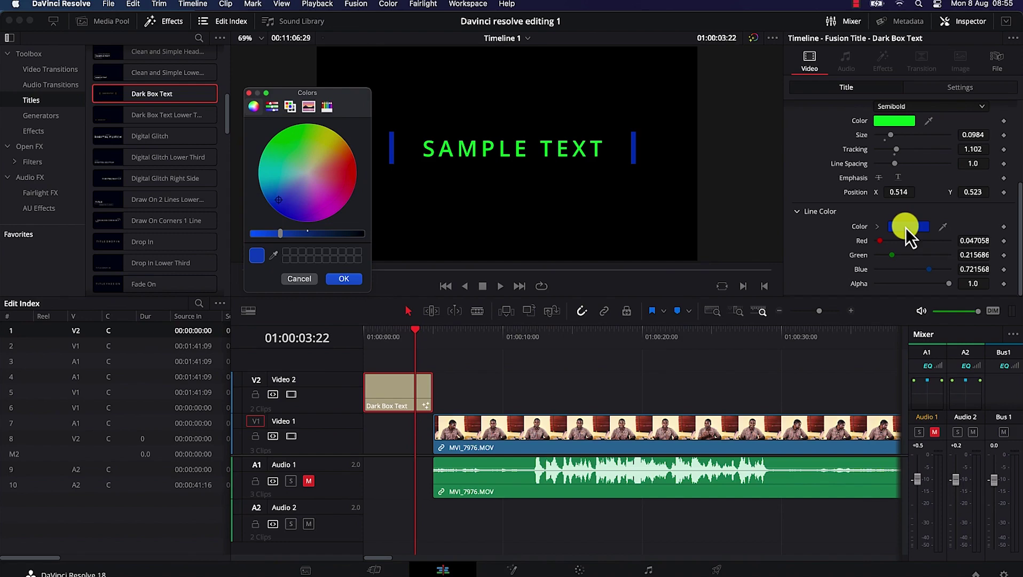
{"action": "left_click_drag", "start_coordinate": [315, 187], "coordinate": [326, 200]}
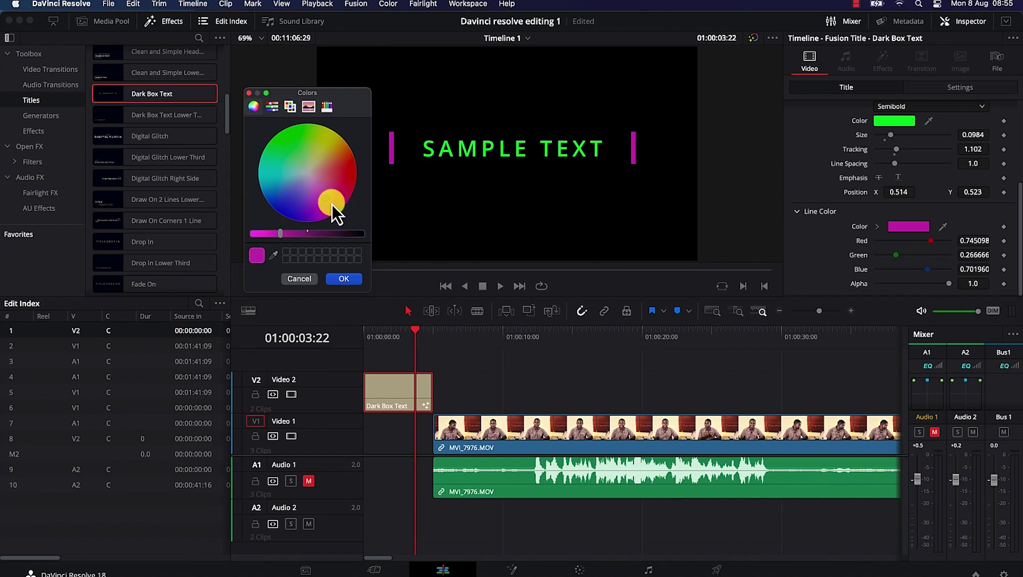
{"action": "left_click", "coordinate": [343, 282]}
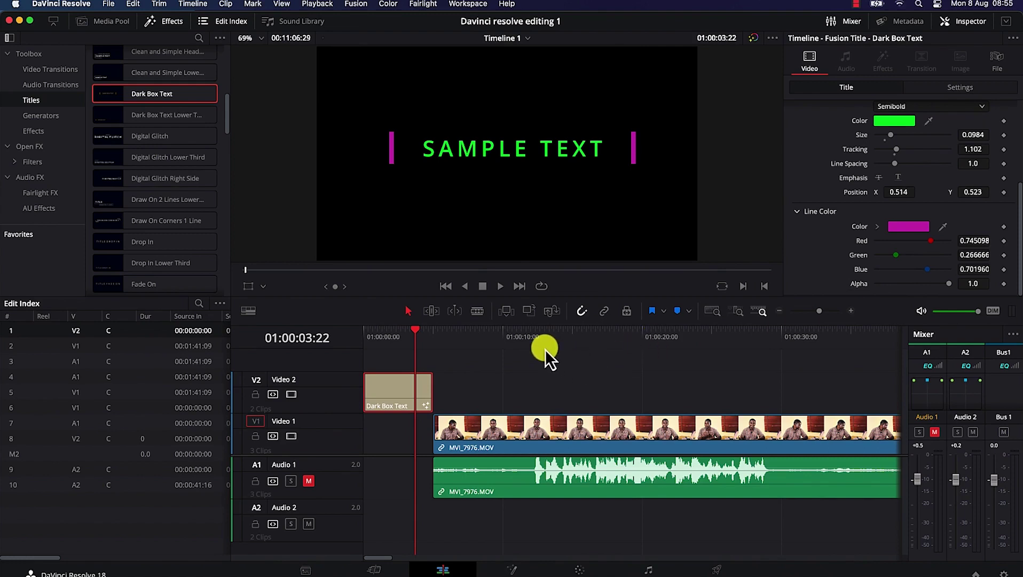
{"action": "left_click_drag", "start_coordinate": [417, 333], "coordinate": [363, 330]}
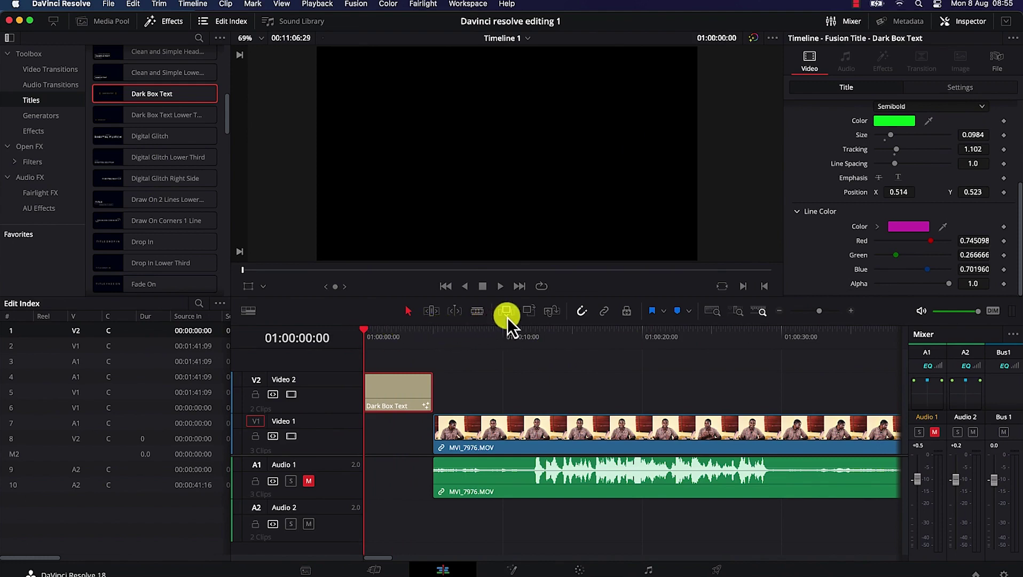
{"action": "left_click", "coordinate": [497, 288]}
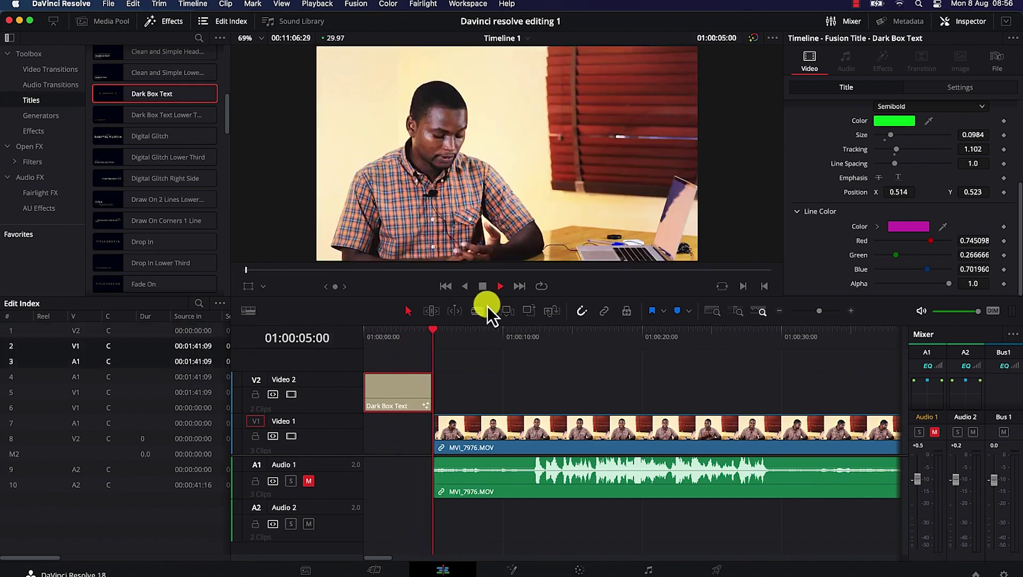
{"action": "key", "text": "space"}
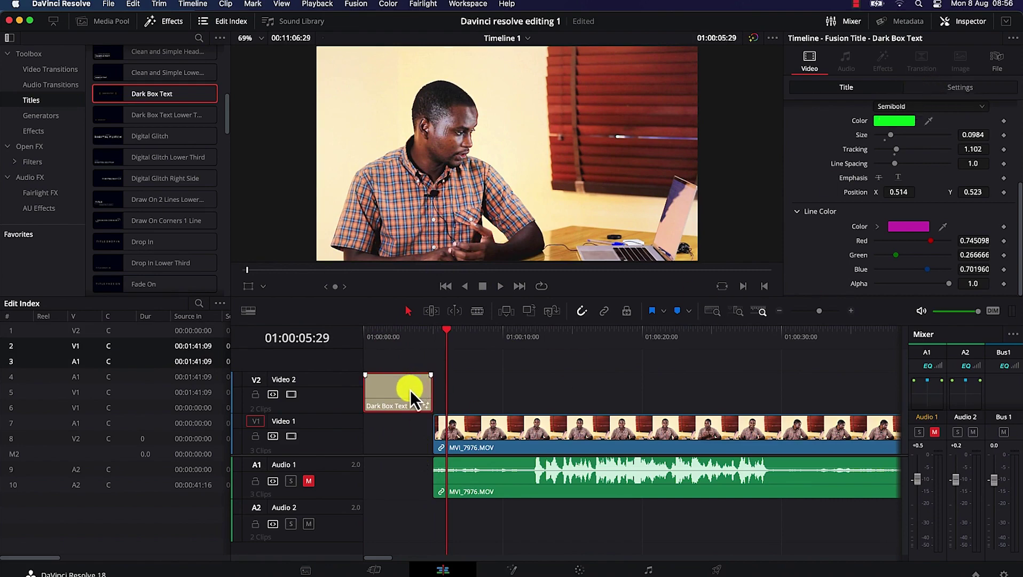
{"action": "left_click_drag", "start_coordinate": [447, 332], "coordinate": [400, 331]}
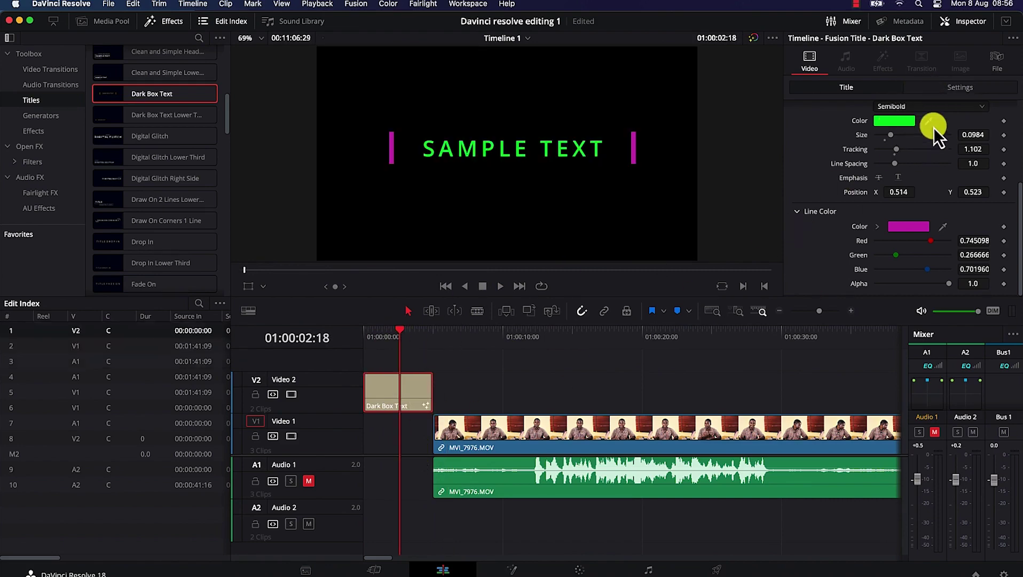
{"action": "left_click", "coordinate": [960, 92]}
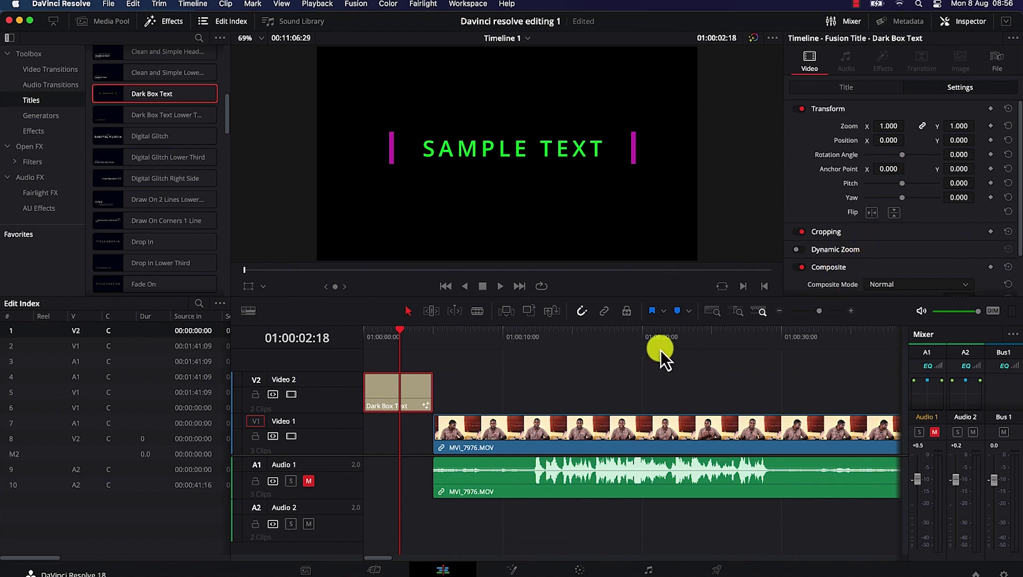
Expand the Composite, Dynamic Zoom and Cropping sections of the title's Settings
{"action": "scroll", "coordinate": [886, 211], "scroll_direction": "down", "scroll_amount": 3}
{"action": "left_click", "coordinate": [834, 220]}
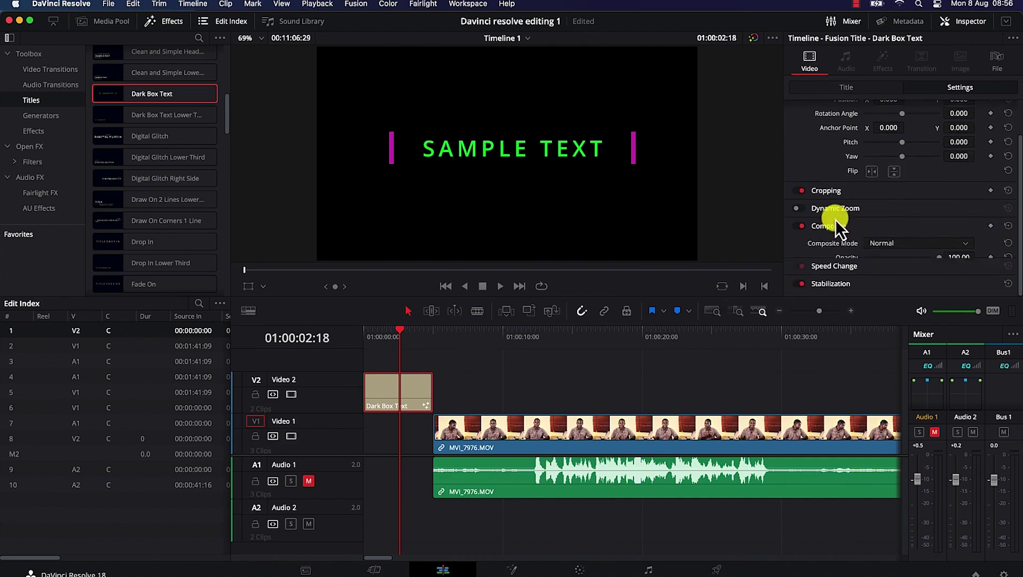
{"action": "left_click", "coordinate": [843, 253]}
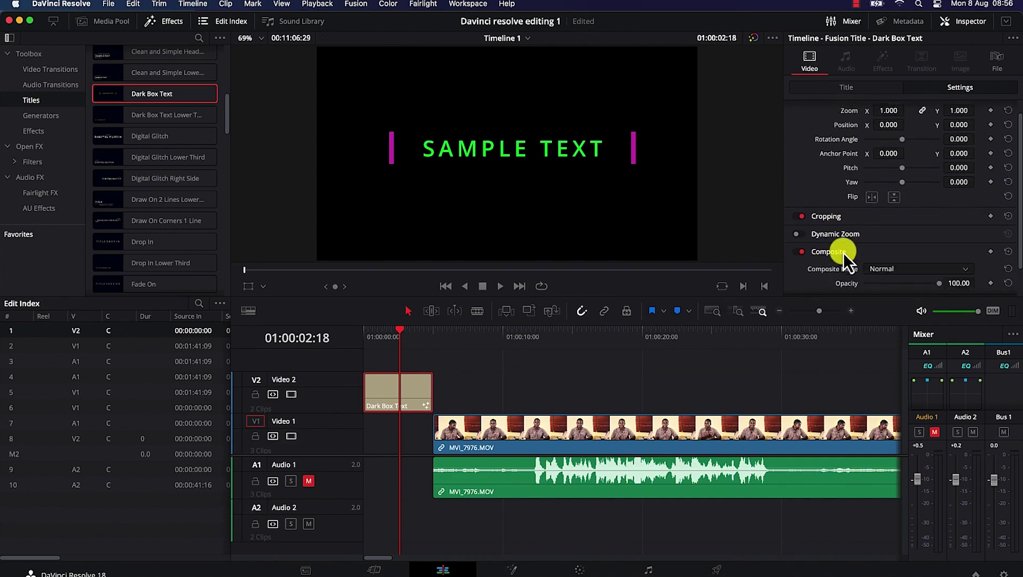
{"action": "scroll", "coordinate": [861, 244], "scroll_direction": "down", "scroll_amount": 2}
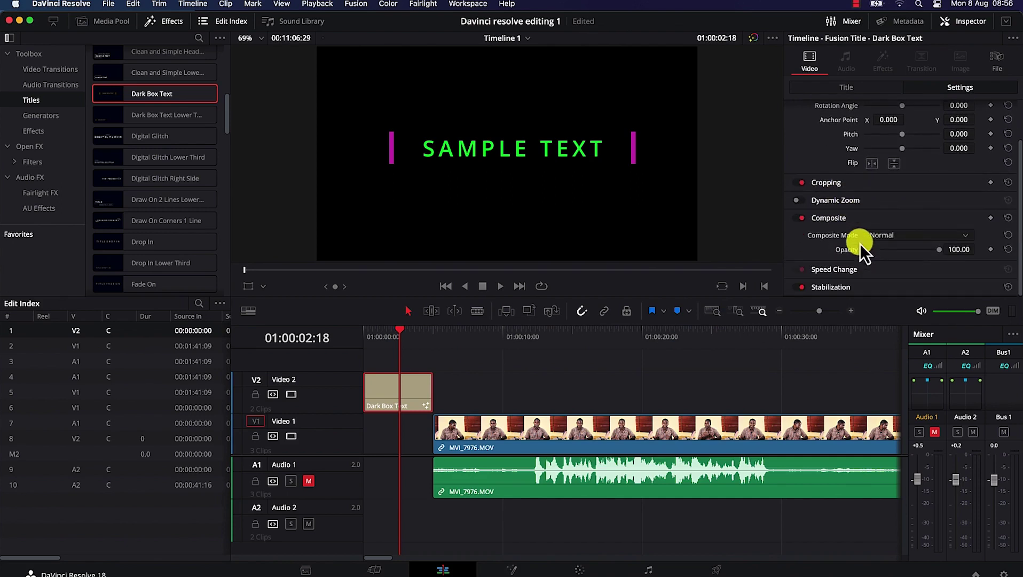
{"action": "left_click", "coordinate": [847, 203]}
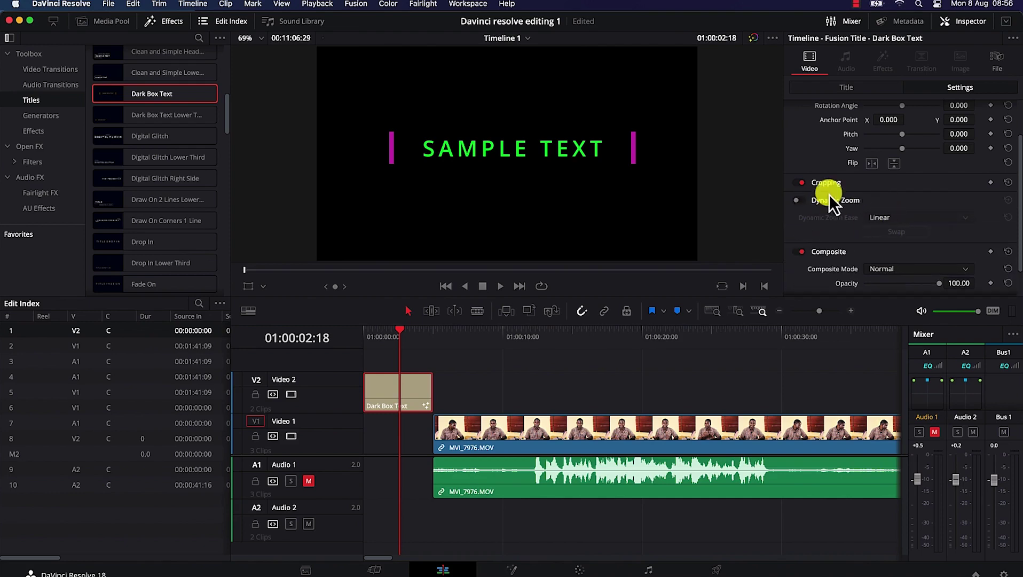
{"action": "left_click", "coordinate": [835, 184]}
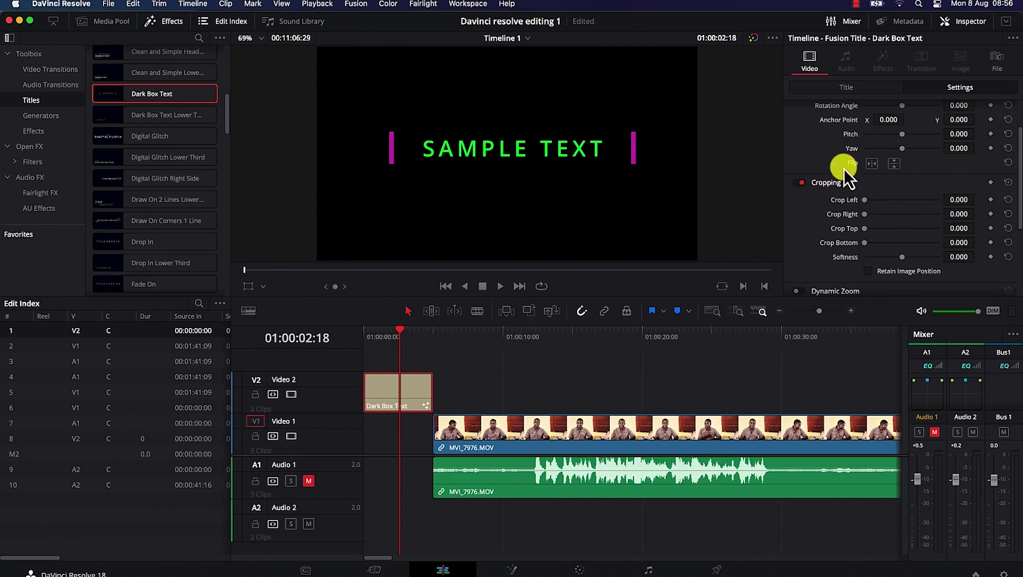
{"action": "scroll", "coordinate": [836, 204], "scroll_direction": "down", "scroll_amount": 4}
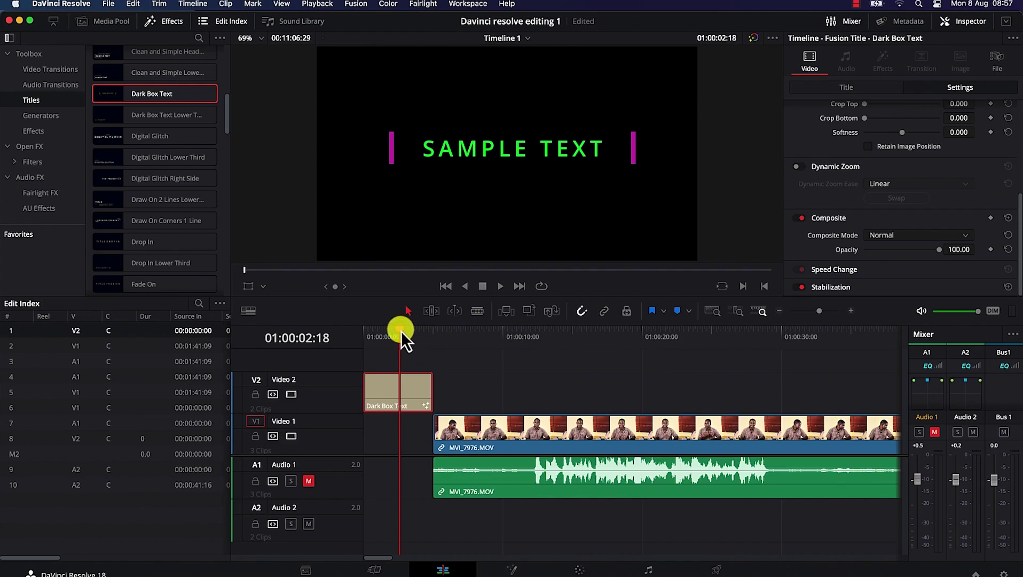
Move the playhead to 01:00:09:18 and scroll the Titles list to Outline Offset
{"action": "left_click_drag", "start_coordinate": [401, 331], "coordinate": [494, 325]}
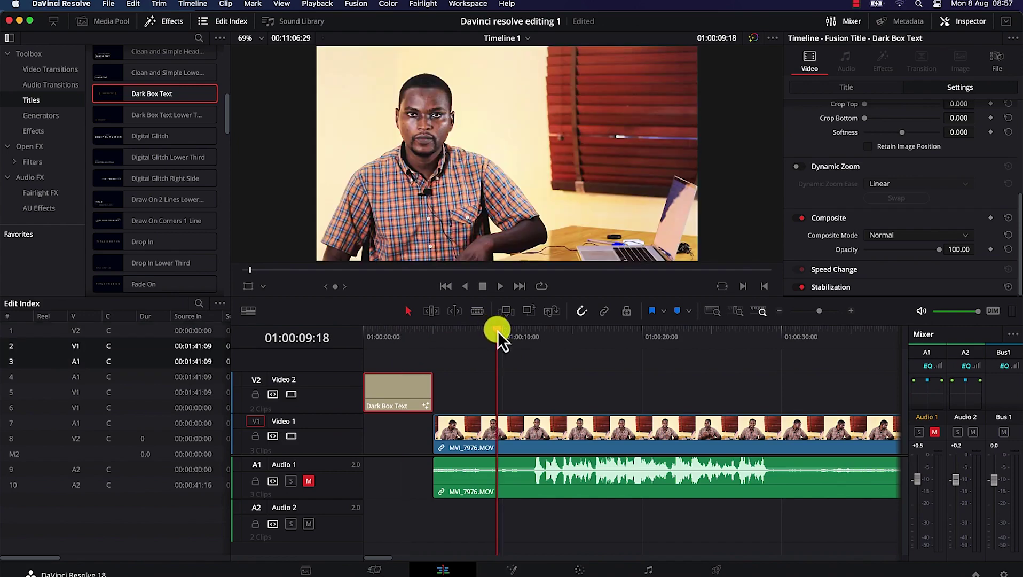
{"action": "scroll", "coordinate": [169, 161], "scroll_direction": "down", "scroll_amount": 5}
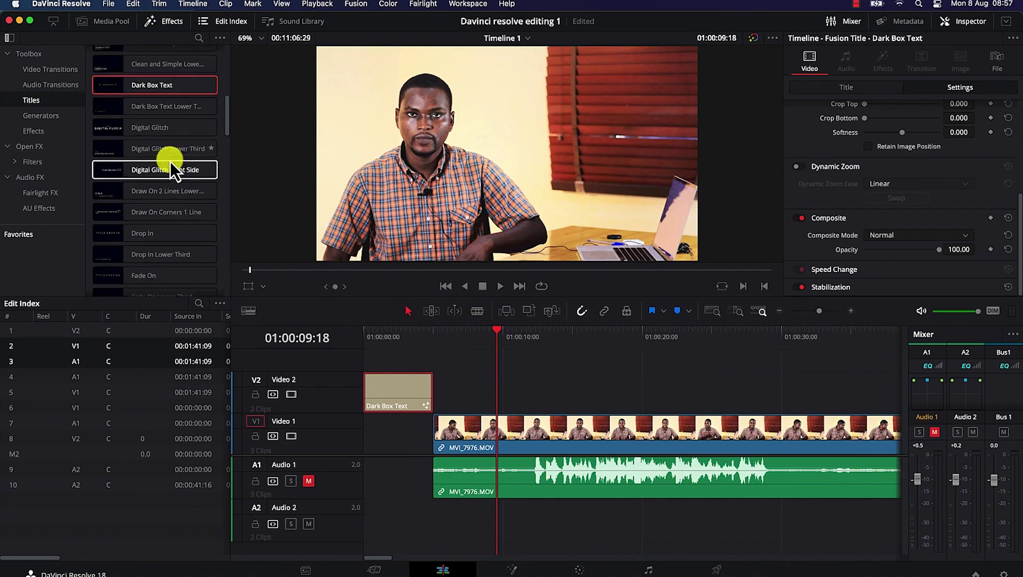
{"action": "scroll", "coordinate": [169, 161], "scroll_direction": "down", "scroll_amount": 10}
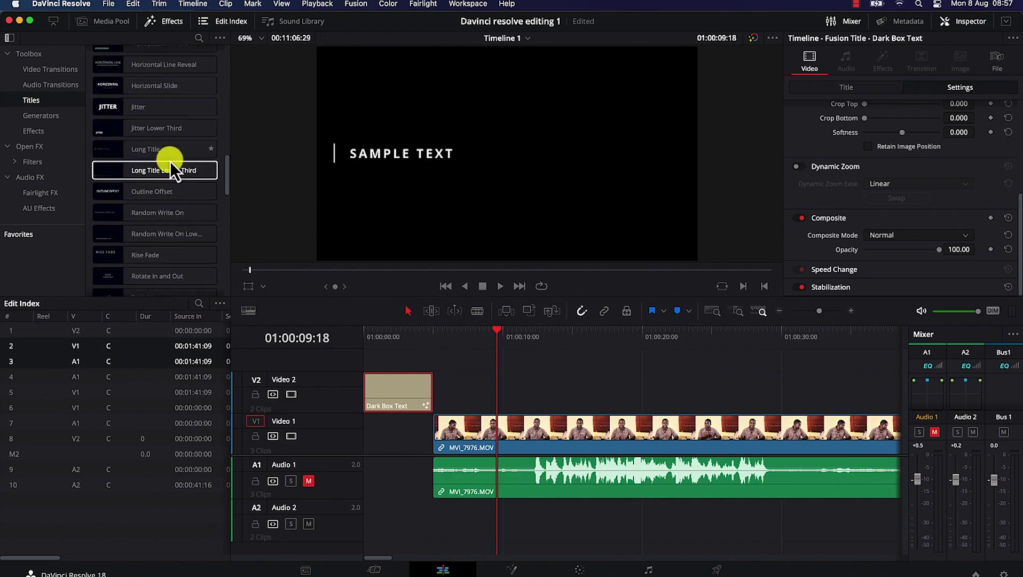
{"action": "scroll", "coordinate": [168, 155], "scroll_direction": "up", "scroll_amount": 1}
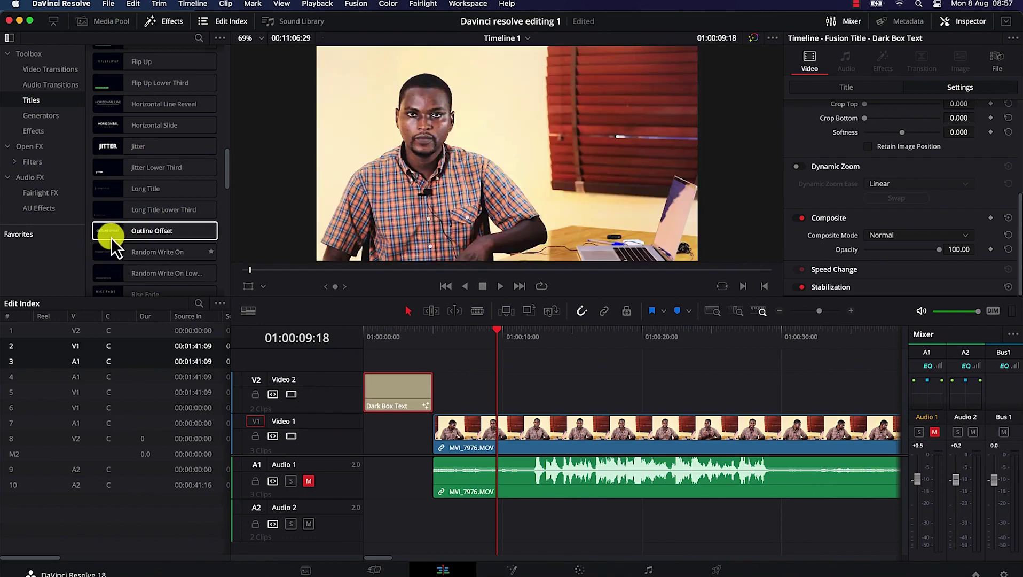
Place the Outline Offset title on Video 2 at the playhead, trim its end, and scrub onto it
{"action": "left_click", "coordinate": [131, 234]}
{"action": "left_click_drag", "start_coordinate": [131, 234], "coordinate": [499, 413]}
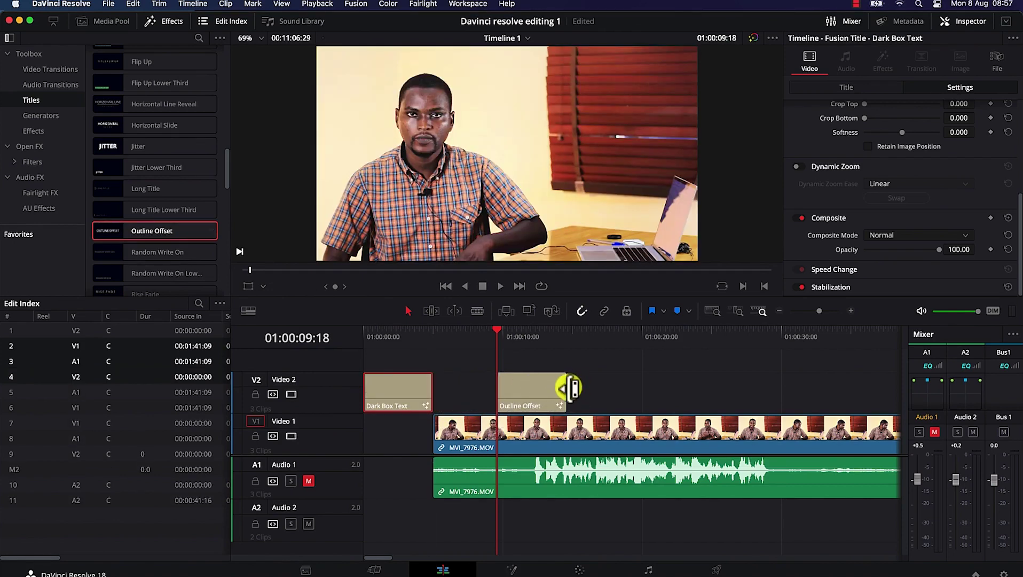
{"action": "left_click_drag", "start_coordinate": [565, 389], "coordinate": [541, 388]}
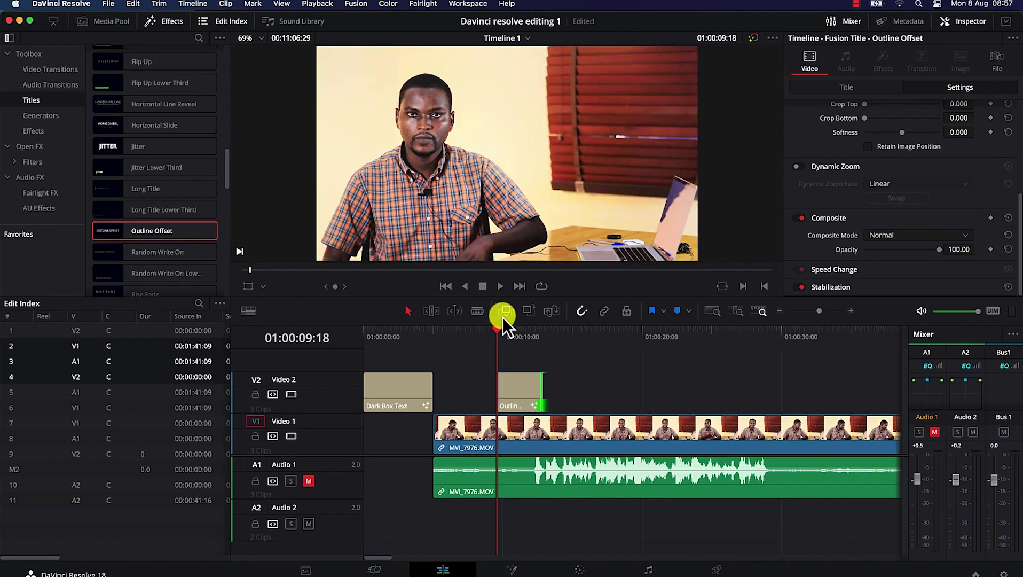
{"action": "key", "text": "super+Tab"}
{"action": "left_click", "coordinate": [515, 394]}
{"action": "left_click_drag", "start_coordinate": [499, 331], "coordinate": [522, 331]}
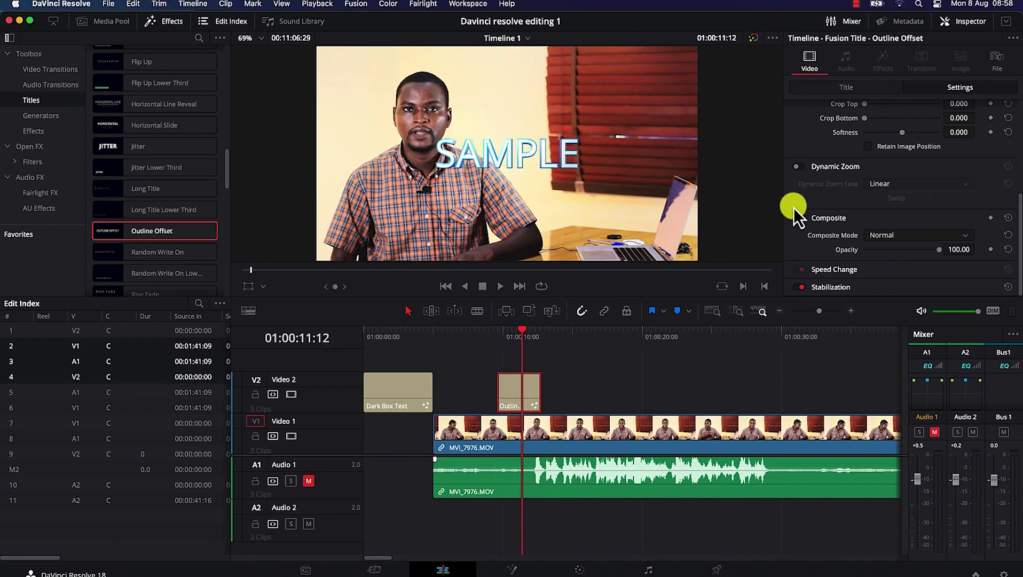
Review the Outline Offset title's Inspector settings, expanding Back Outline Controls, ending on SAMPLE in Open Sans Regular, size 1.07
{"action": "left_click", "coordinate": [860, 86]}
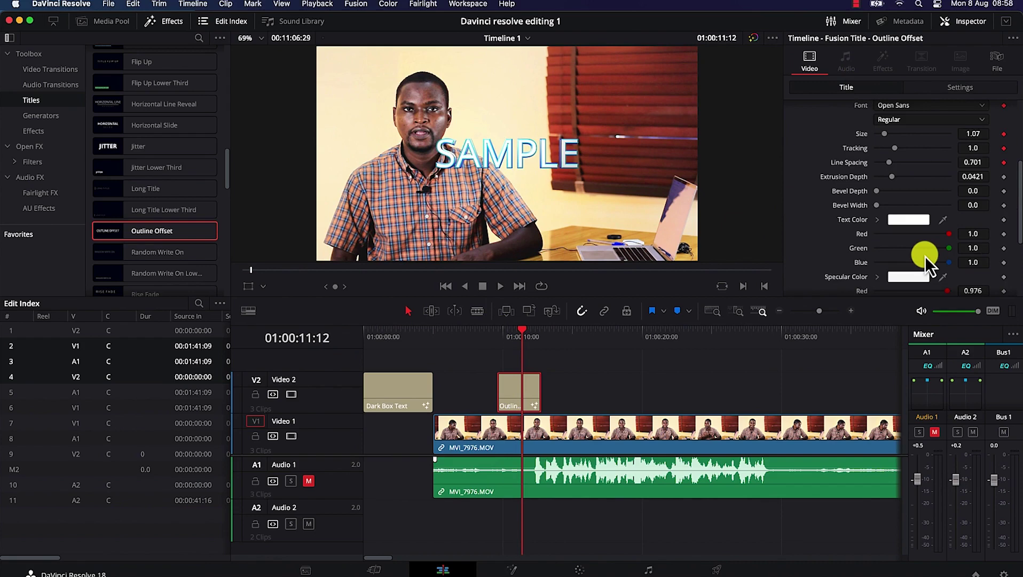
{"action": "scroll", "coordinate": [925, 256], "scroll_direction": "down", "scroll_amount": 5}
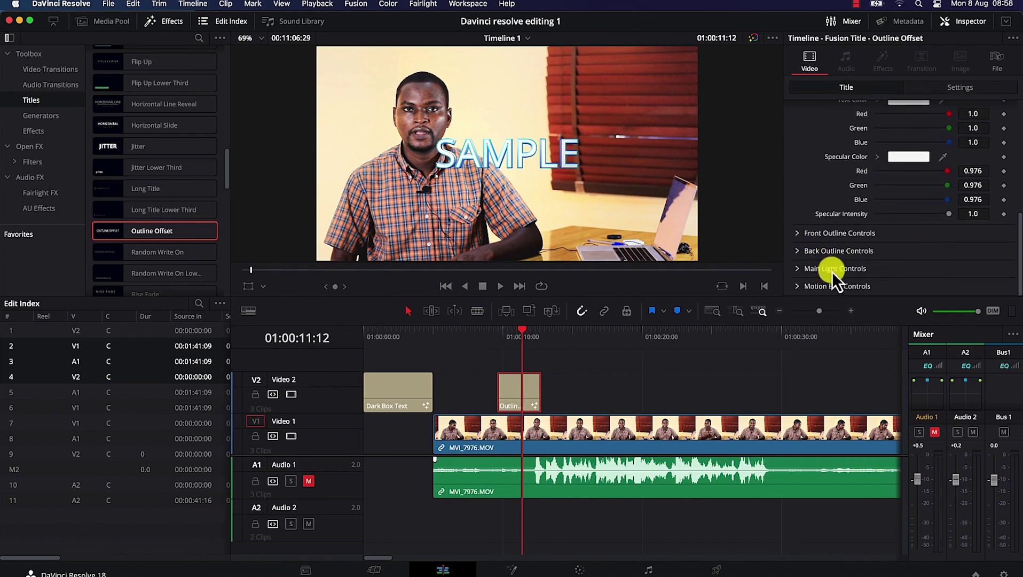
{"action": "left_click", "coordinate": [798, 251]}
{"action": "scroll", "coordinate": [818, 266], "scroll_direction": "down", "scroll_amount": 2}
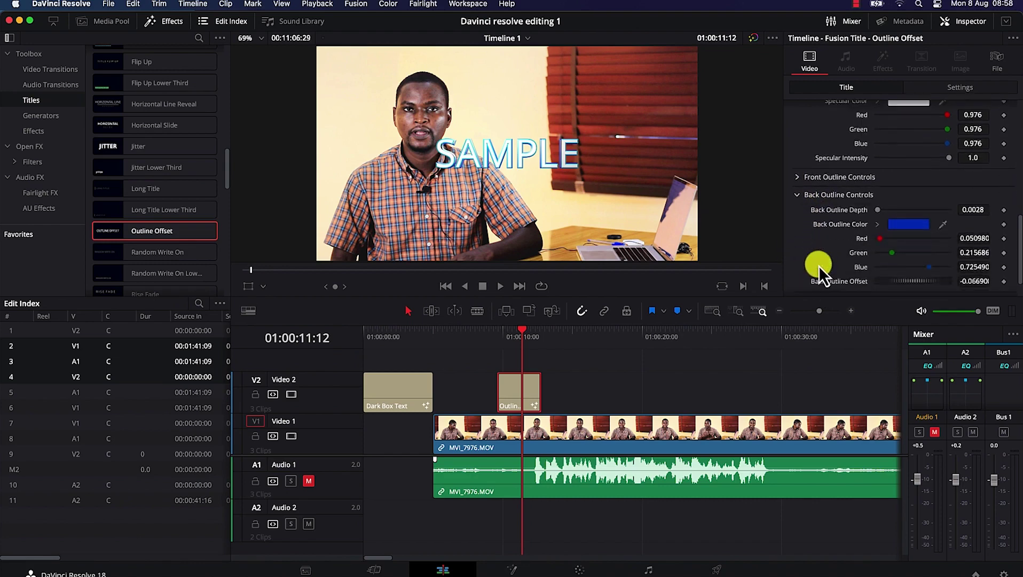
{"action": "scroll", "coordinate": [819, 265], "scroll_direction": "up", "scroll_amount": 10}
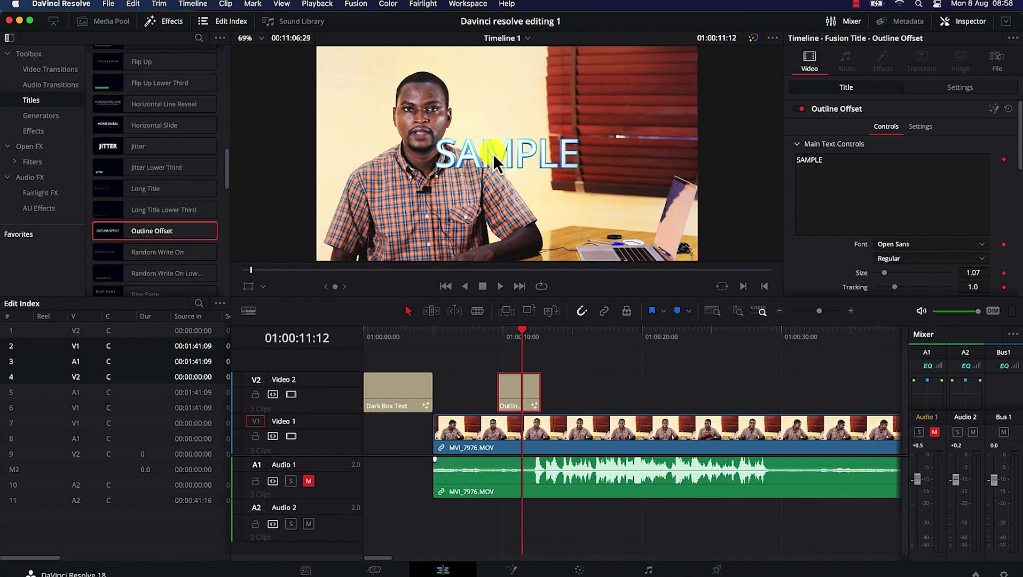
{"action": "mouse_move", "coordinate": [493, 153]}
{"action": "left_mouse_down"}
{"action": "mouse_move", "coordinate": [500, 171]}
{"action": "mouse_move", "coordinate": [496, 151]}
{"action": "left_mouse_up"}
{"action": "left_click", "coordinate": [263, 288]}
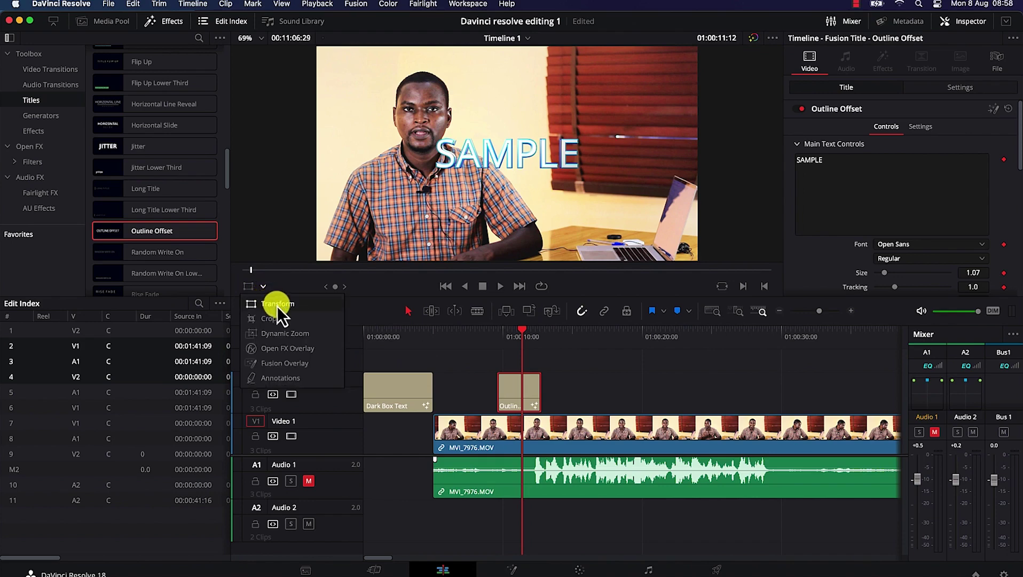
With the Transform overlay on, drag the SAMPLE title to the lower left and resize it slightly
{"action": "left_click", "coordinate": [277, 306]}
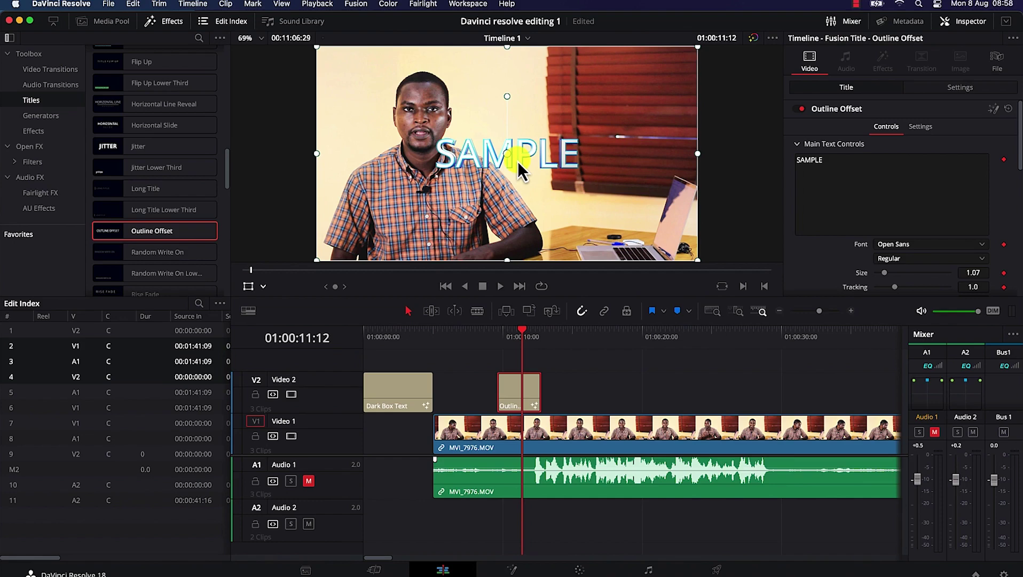
{"action": "left_click_drag", "start_coordinate": [517, 161], "coordinate": [432, 235]}
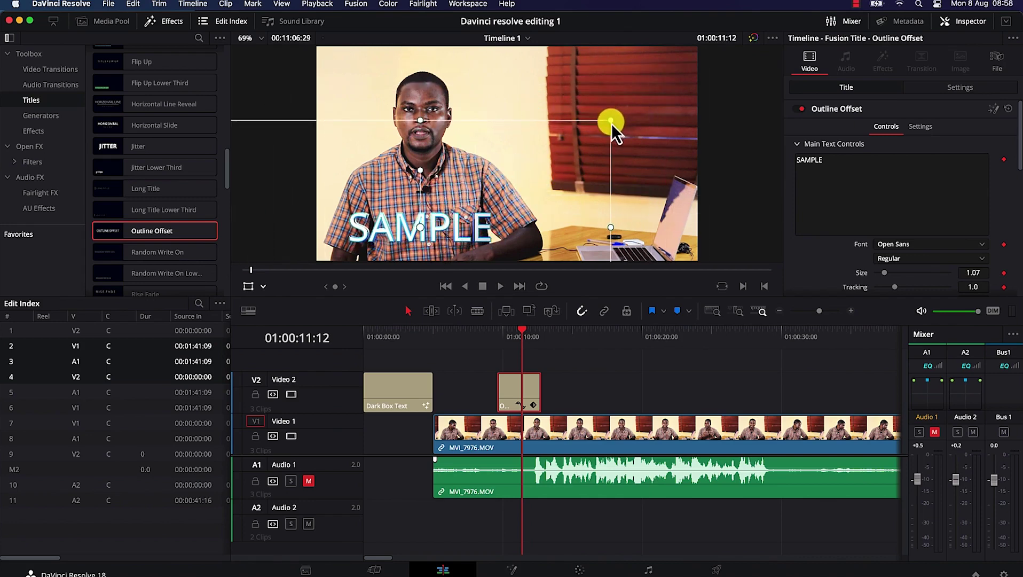
{"action": "left_click_drag", "start_coordinate": [611, 122], "coordinate": [641, 74]}
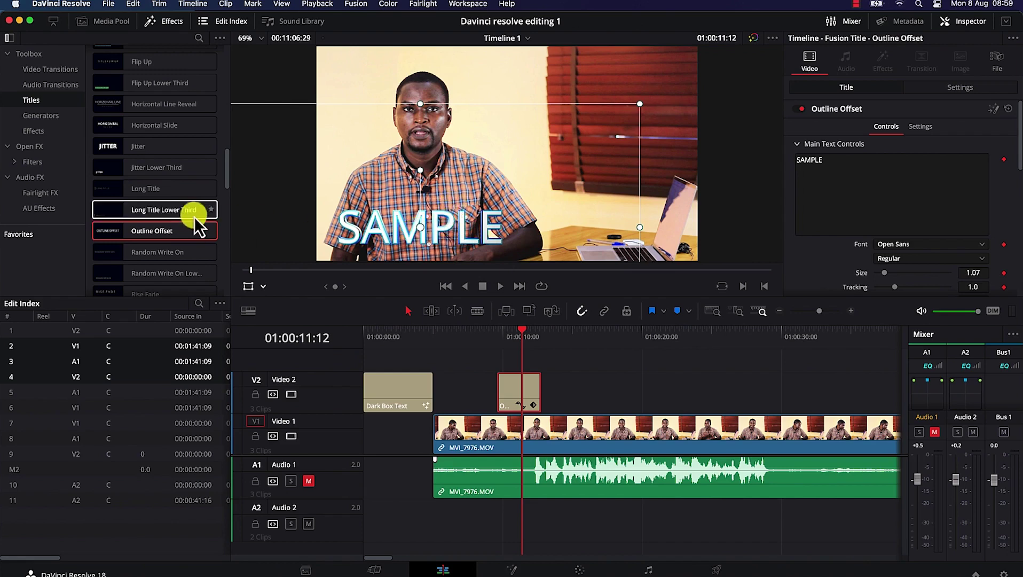
{"action": "scroll", "coordinate": [185, 236], "scroll_direction": "down", "scroll_amount": 6}
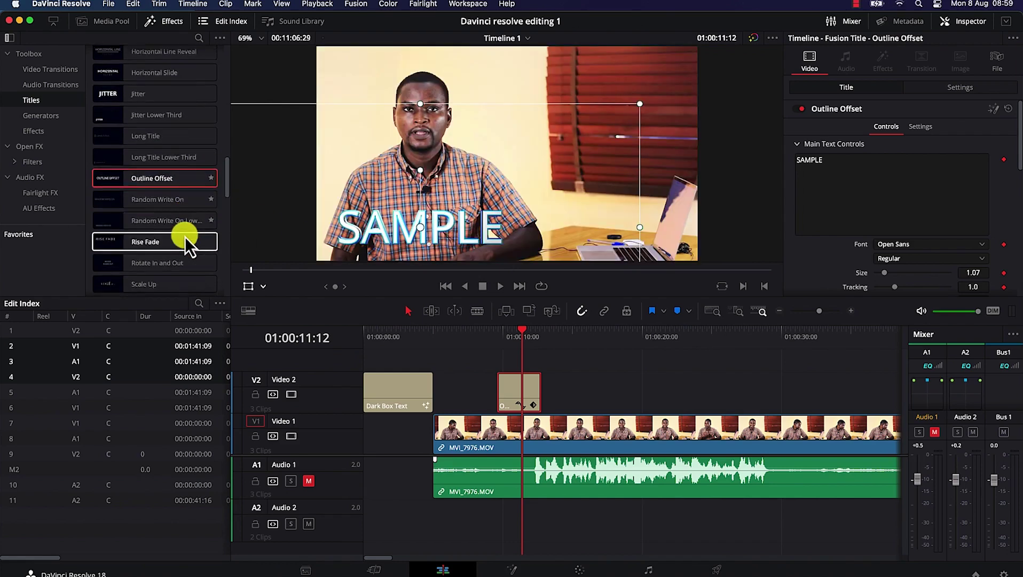
{"action": "scroll", "coordinate": [184, 236], "scroll_direction": "down", "scroll_amount": 12}
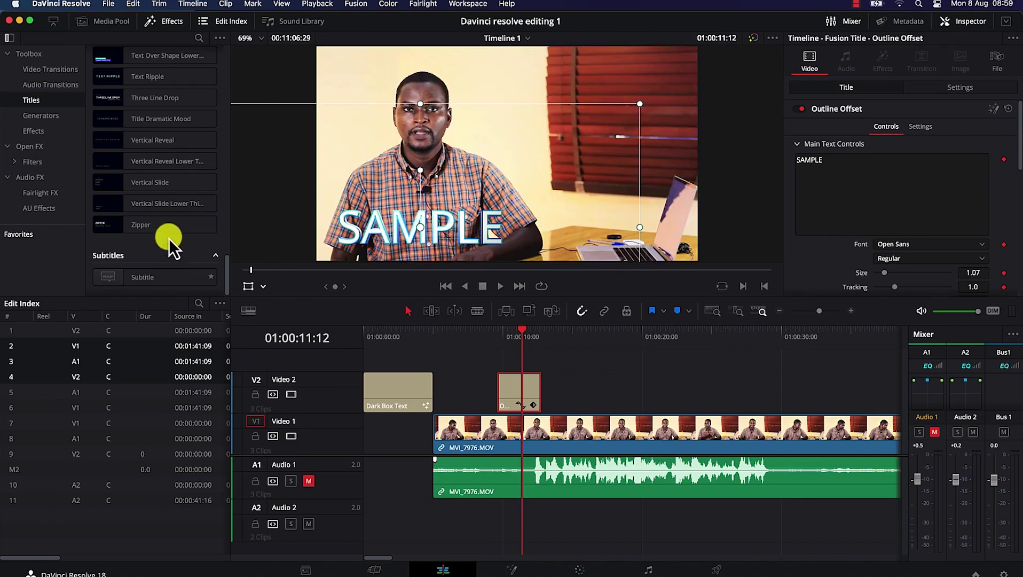
{"action": "scroll", "coordinate": [163, 160], "scroll_direction": "up", "scroll_amount": 6}
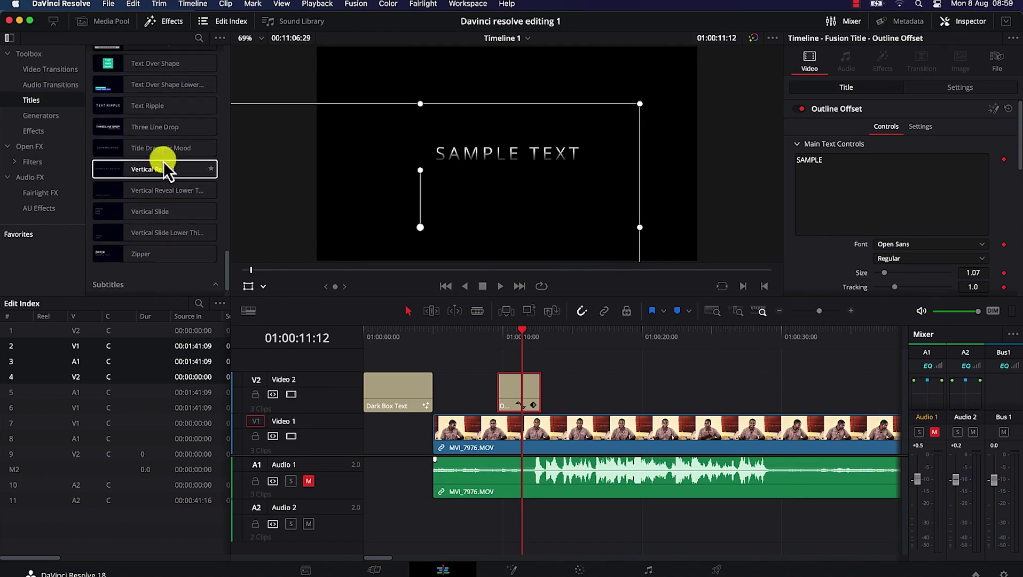
{"action": "scroll", "coordinate": [163, 161], "scroll_direction": "up", "scroll_amount": 1}
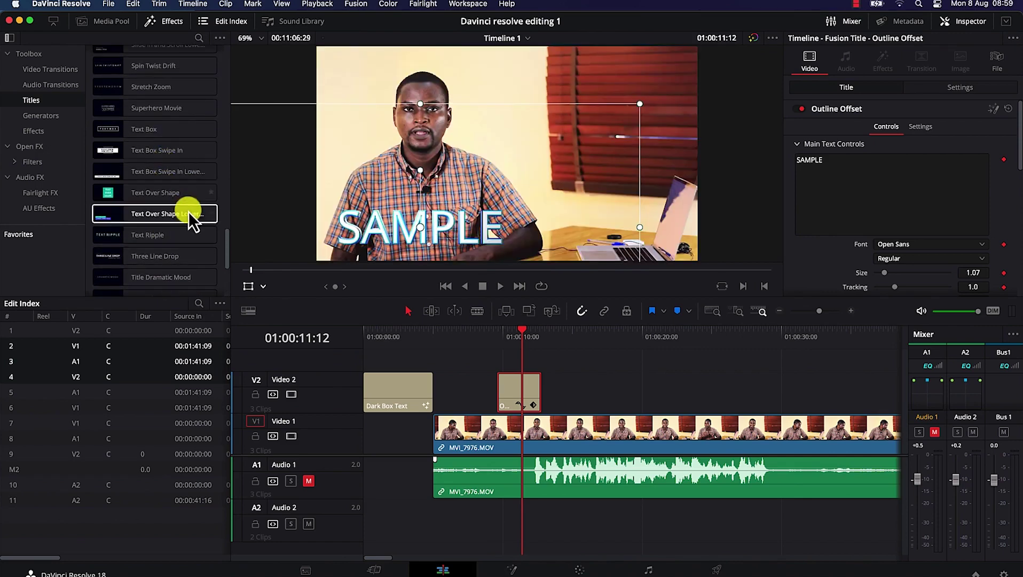